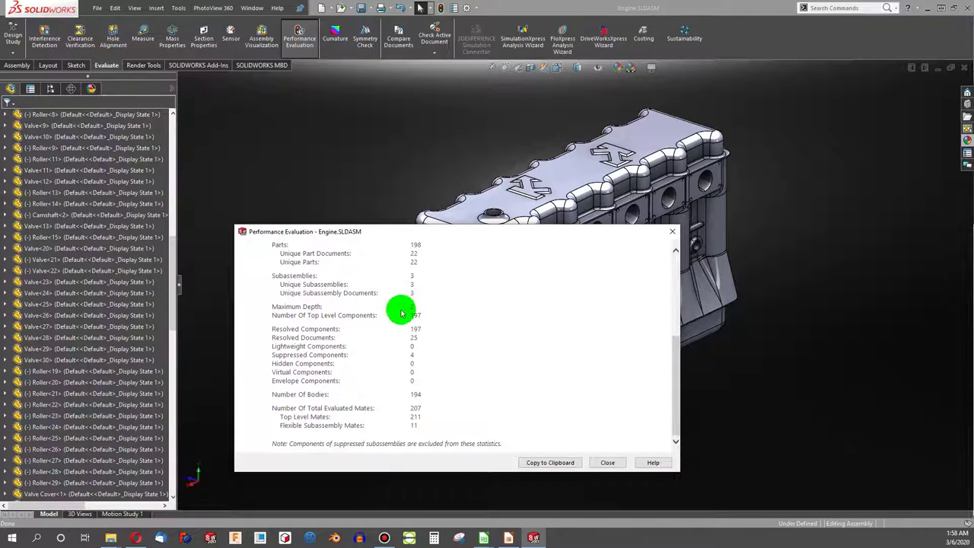
Close the Engine.SLDASM Performance Evaluation report after reviewing its statistics
click(605, 462)
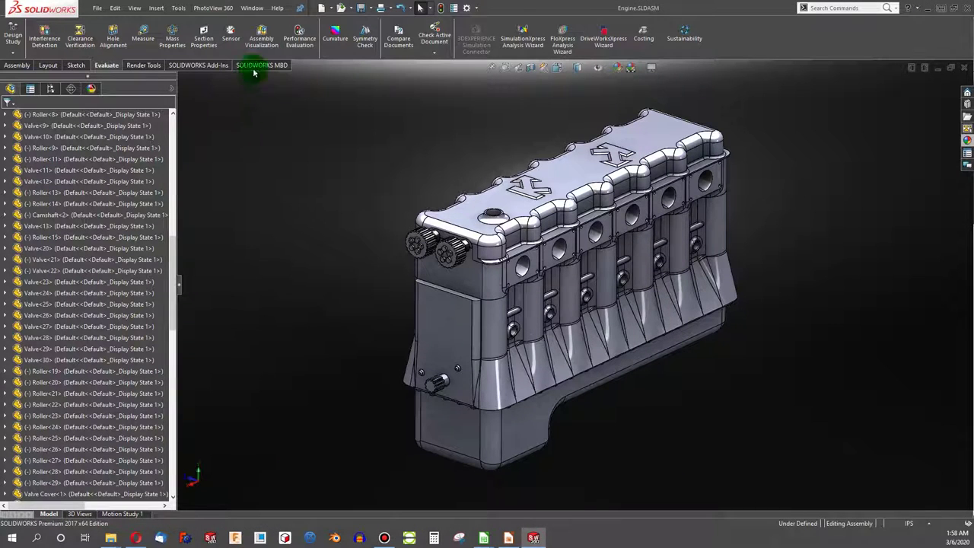
Rank and colour the engine components by SW-Rebuild time, slowest first with Valve Cover on top
click(260, 42)
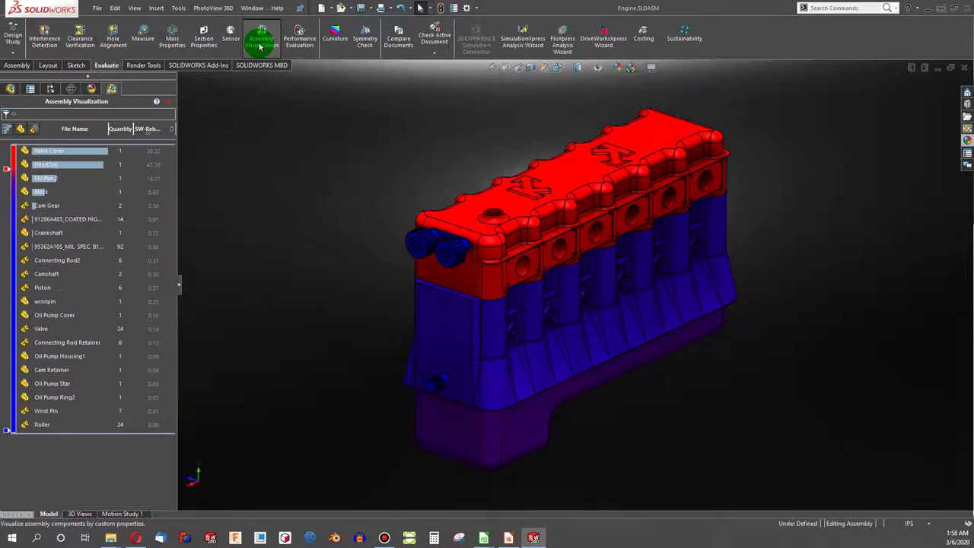
click(148, 131)
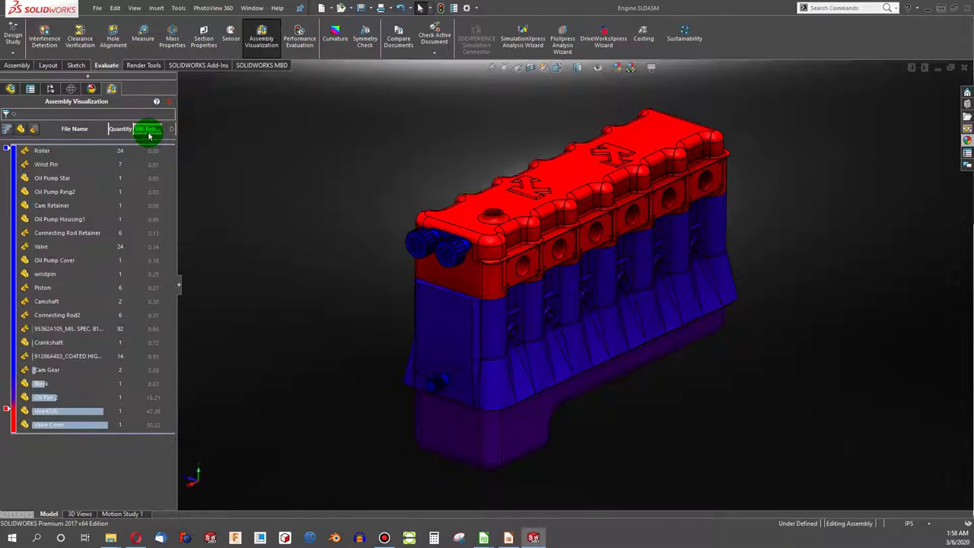
click(149, 132)
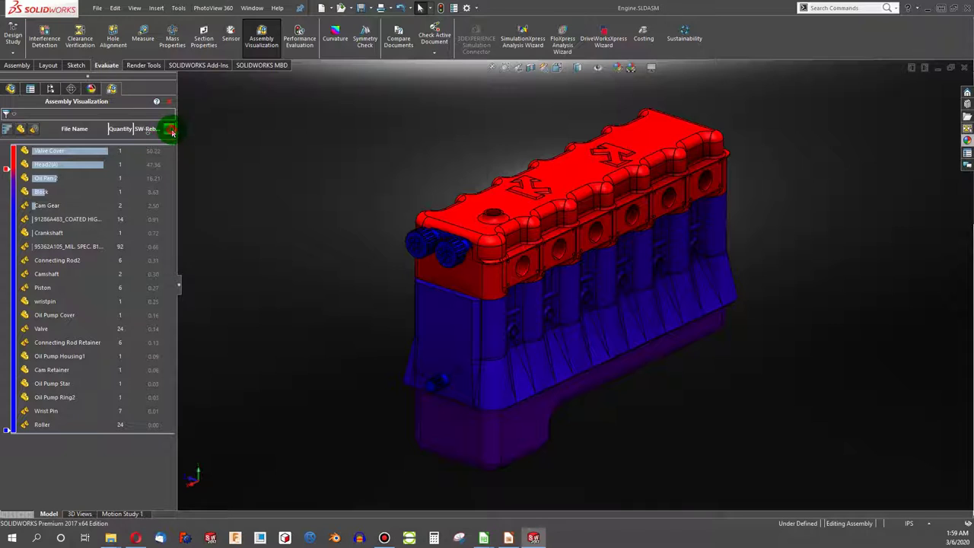
click(172, 128)
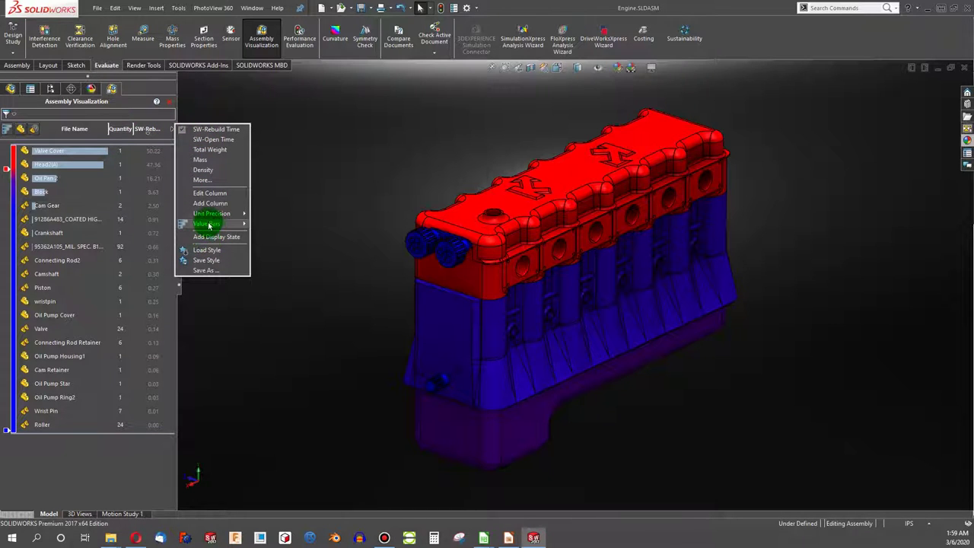
Add a Graphics-Triangles custom column, ranking Head2(A) first at 60478, and select Head2(A)
click(209, 185)
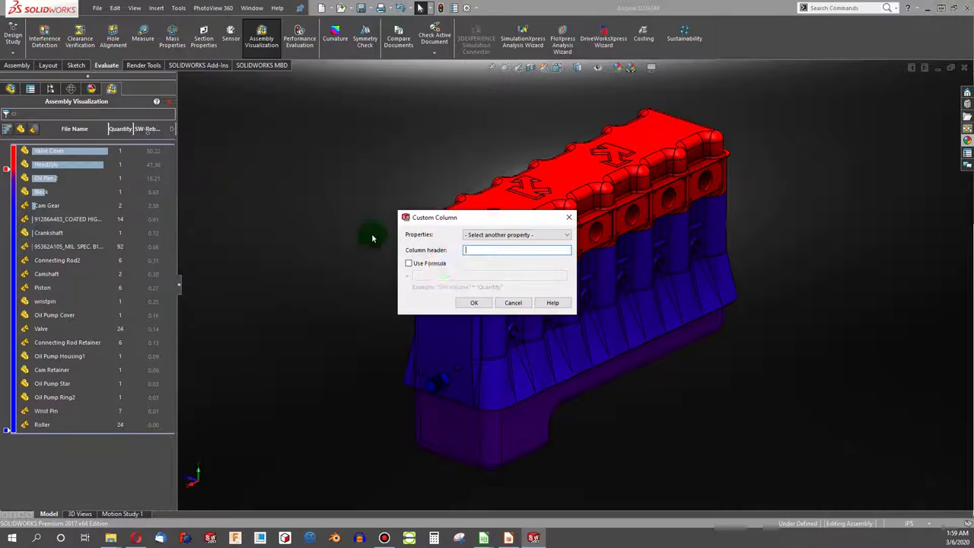
click(506, 236)
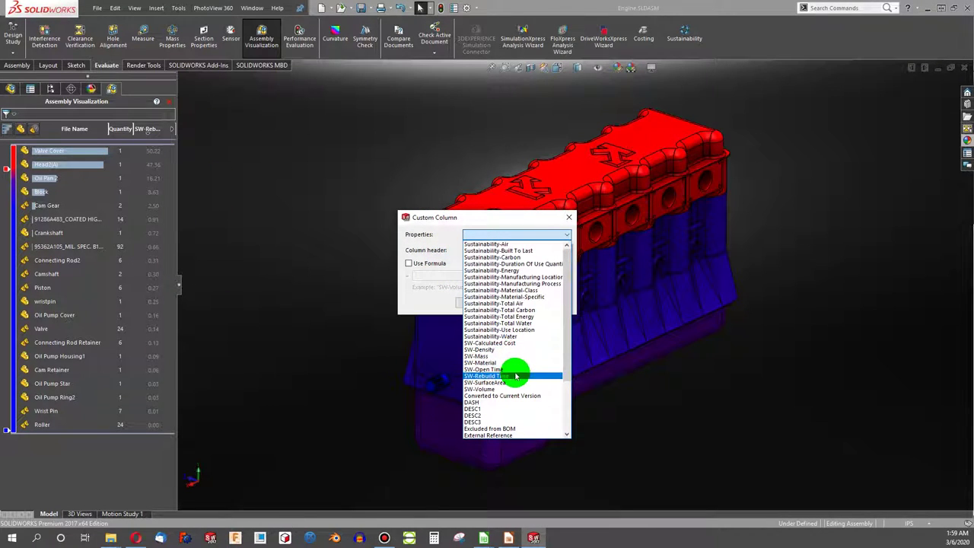
scroll(517, 385, down, 4)
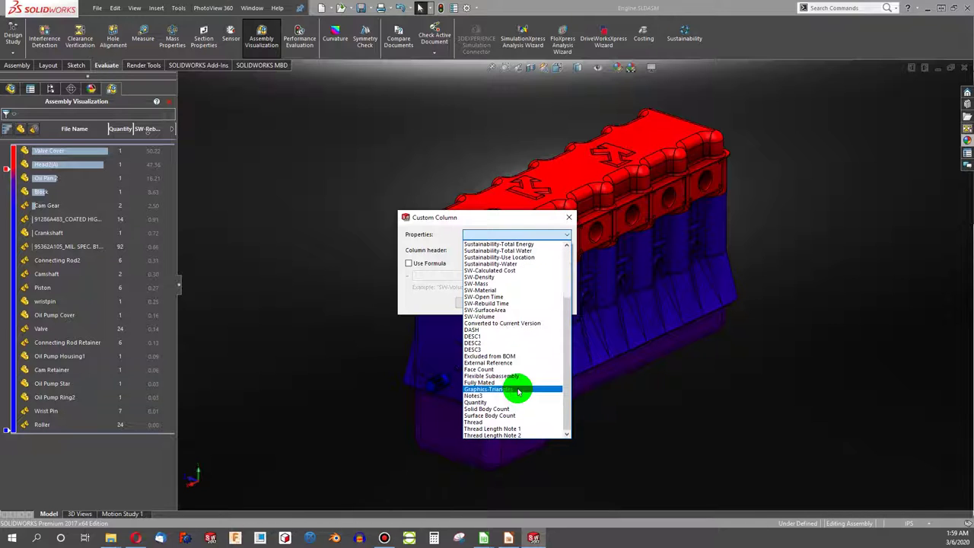
click(517, 389)
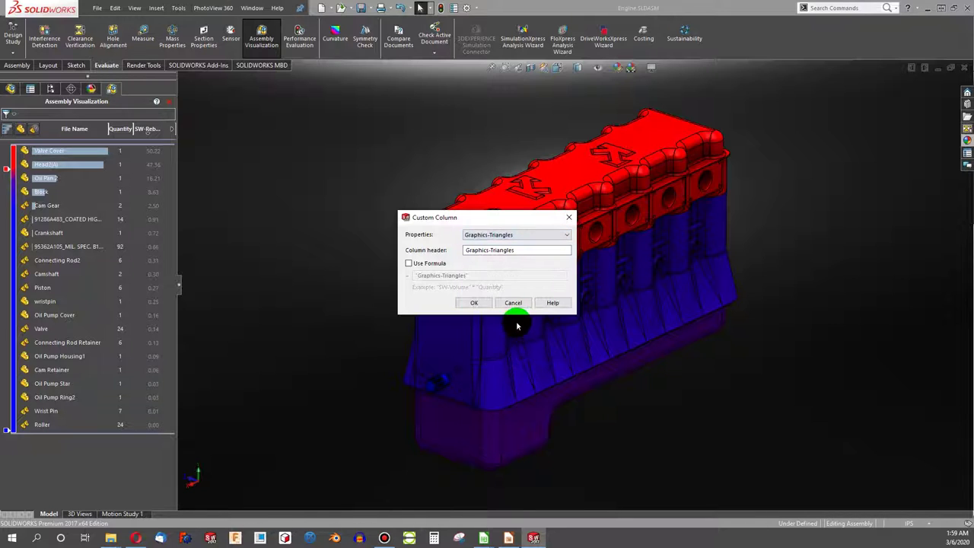
click(474, 305)
click(130, 246)
click(48, 196)
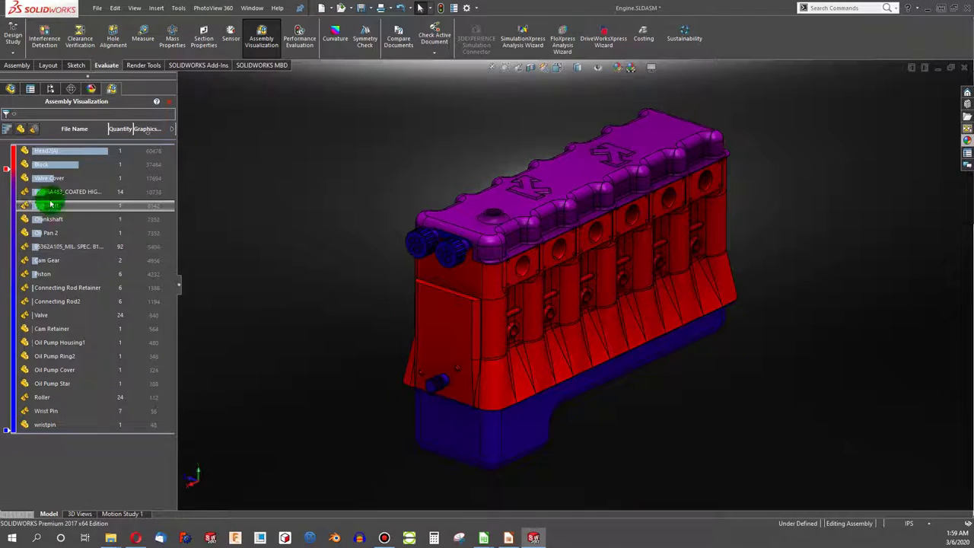
click(130, 152)
Highlight Head2(A) and Block in the engine model, then clear the selection
click(26, 162)
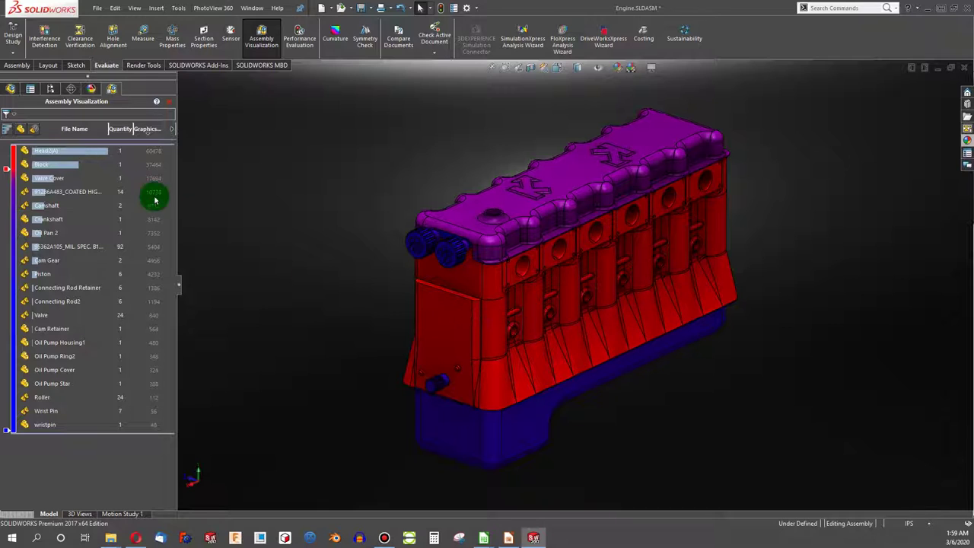
click(53, 152)
click(46, 165)
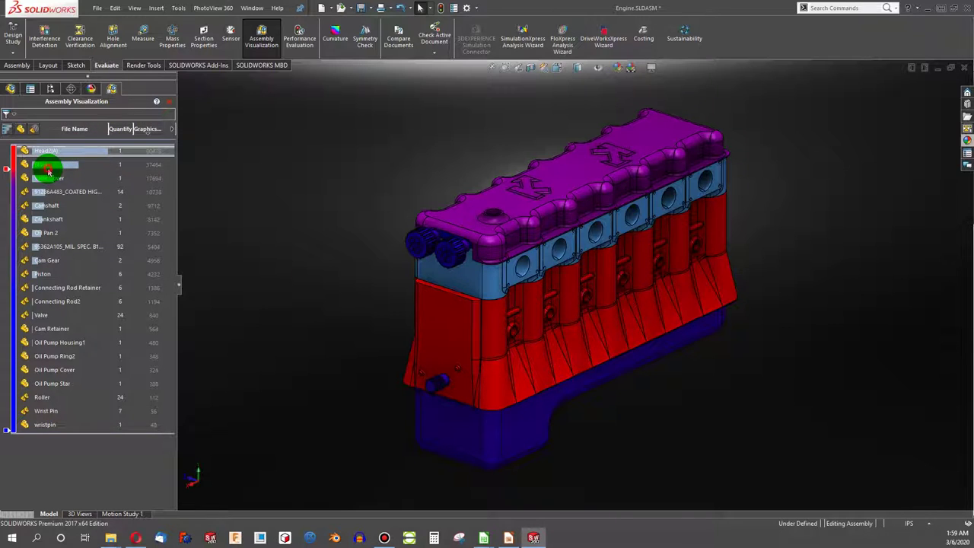
click(250, 231)
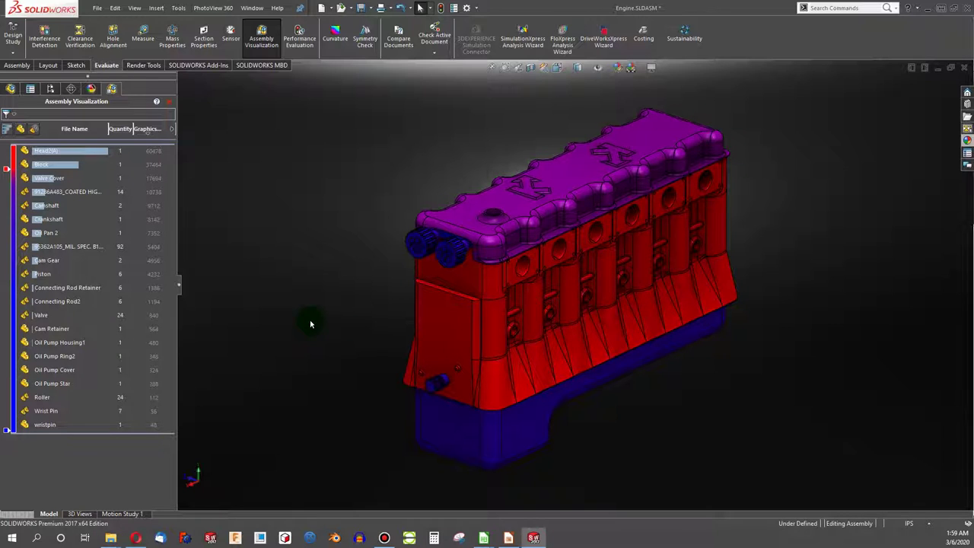
Re-rank the components by SW-Rebuild time, led by Valve Cover at 50.22
click(156, 136)
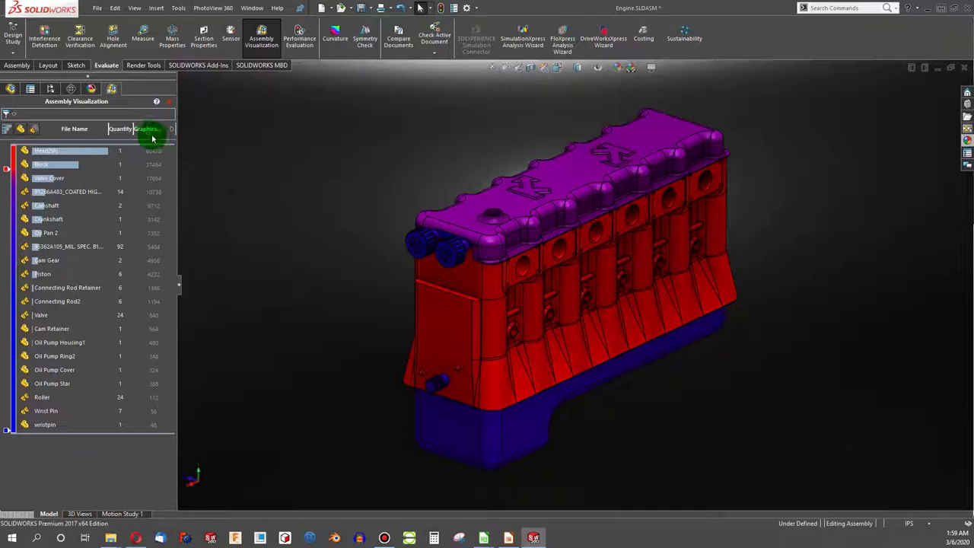
click(148, 131)
click(146, 130)
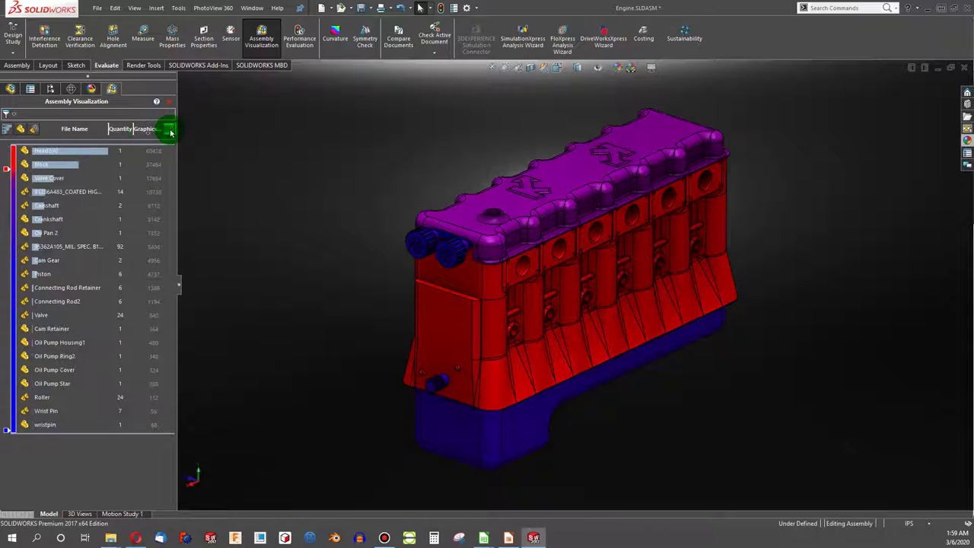
click(171, 133)
click(230, 144)
click(146, 131)
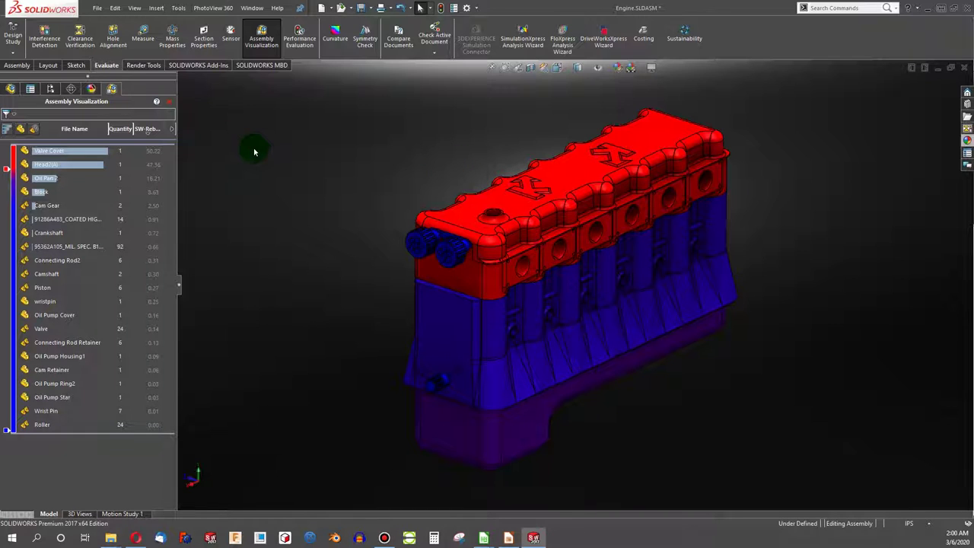
Rank the engine components by SW-Open Time for comparison
click(148, 130)
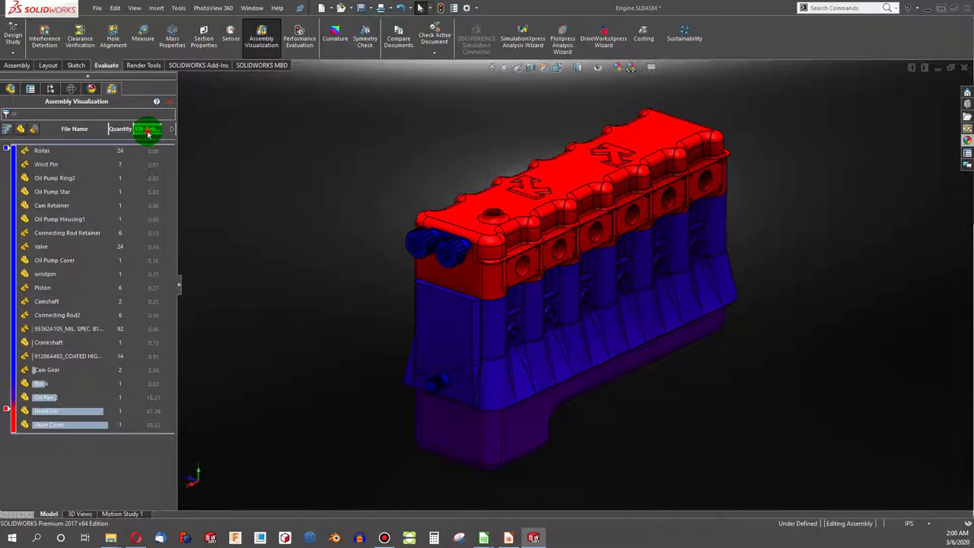
click(152, 129)
right_click(176, 126)
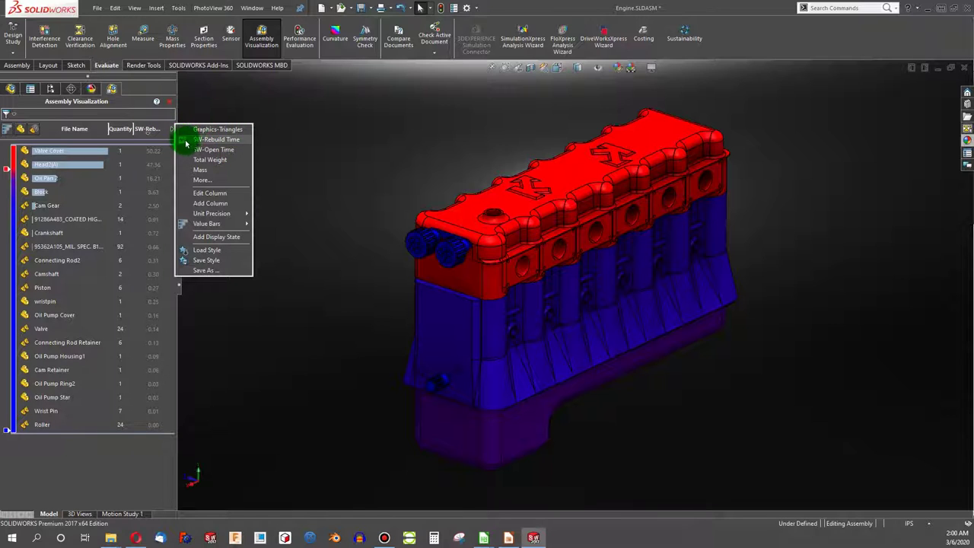
click(203, 150)
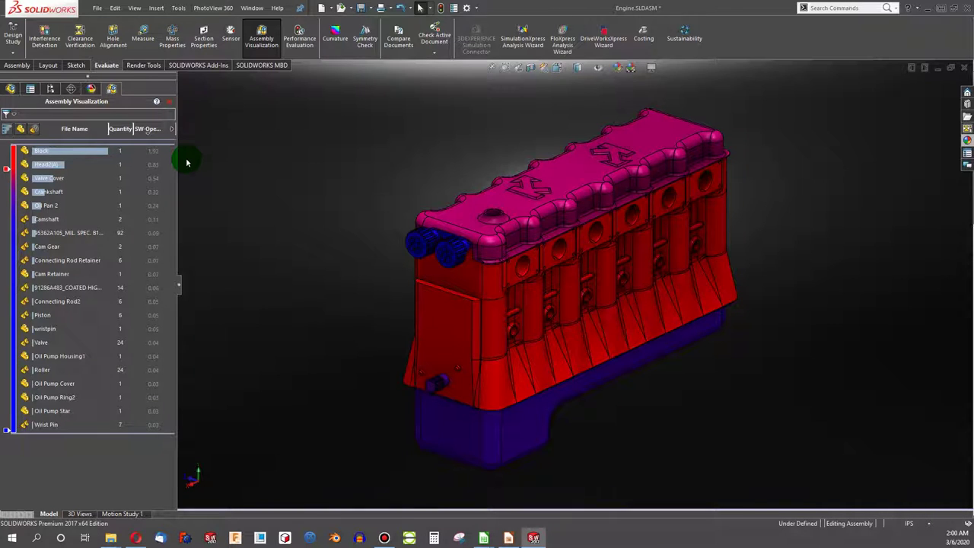
Rank by Graphics-Triangles descending, Head2(A) at 60478 ahead of Block at 37464
click(152, 130)
click(166, 134)
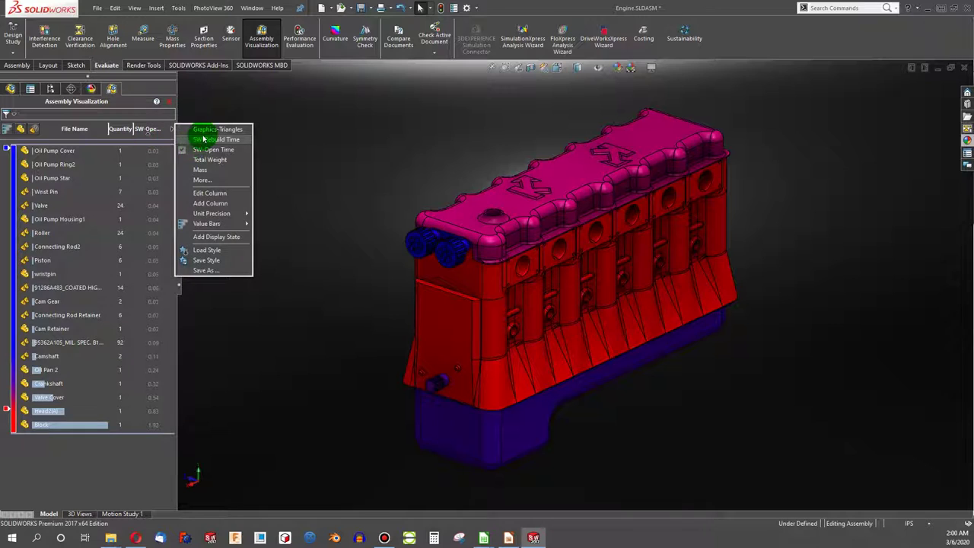
click(200, 129)
click(149, 136)
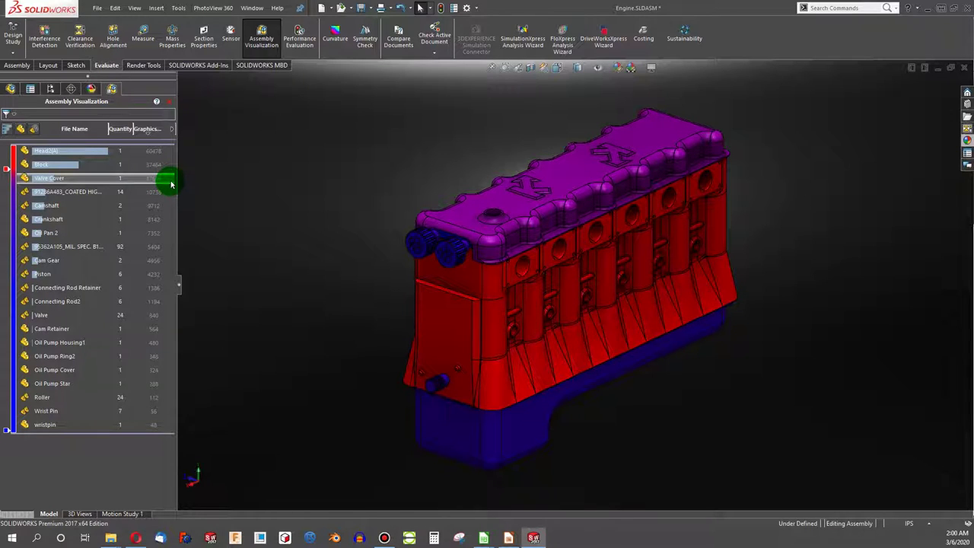
Open Head2(A) as a part from the Assembly Visualization list
middle_drag(332, 226, 334, 160)
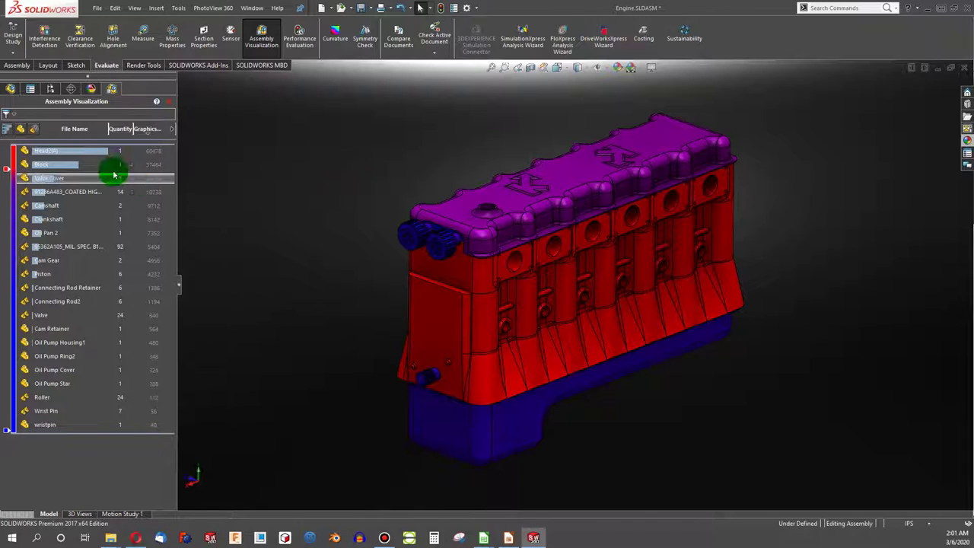
click(49, 150)
right_click(43, 154)
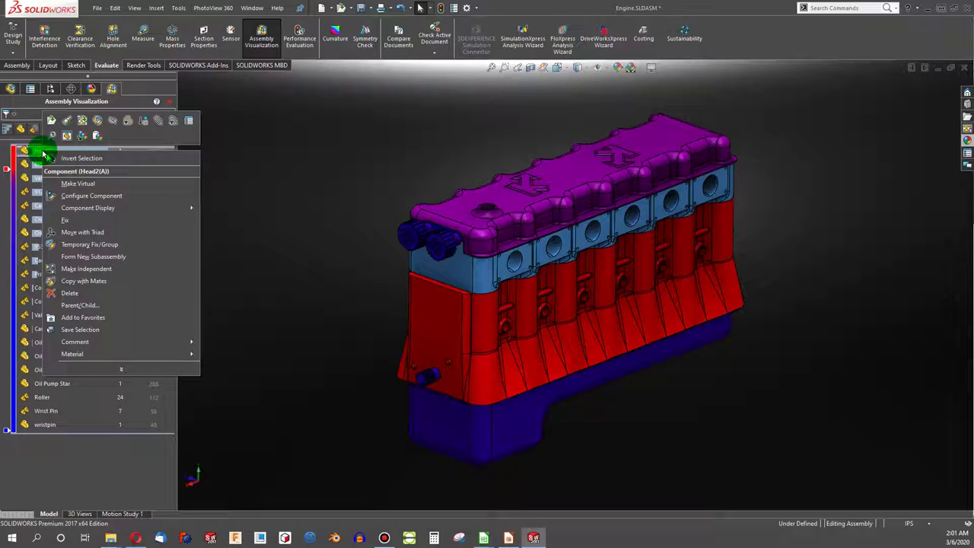
click(51, 121)
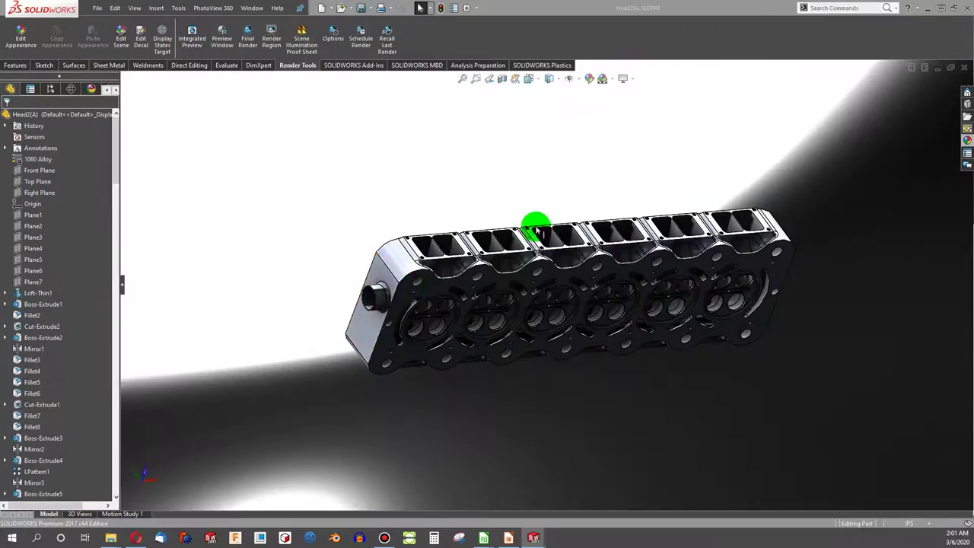
Inspect the Head2(A) cylinder head from several angles, checking the Cut-Loft13 port cut
middle_drag(533, 224, 502, 330)
scroll(540, 319, down, 5)
click(502, 352)
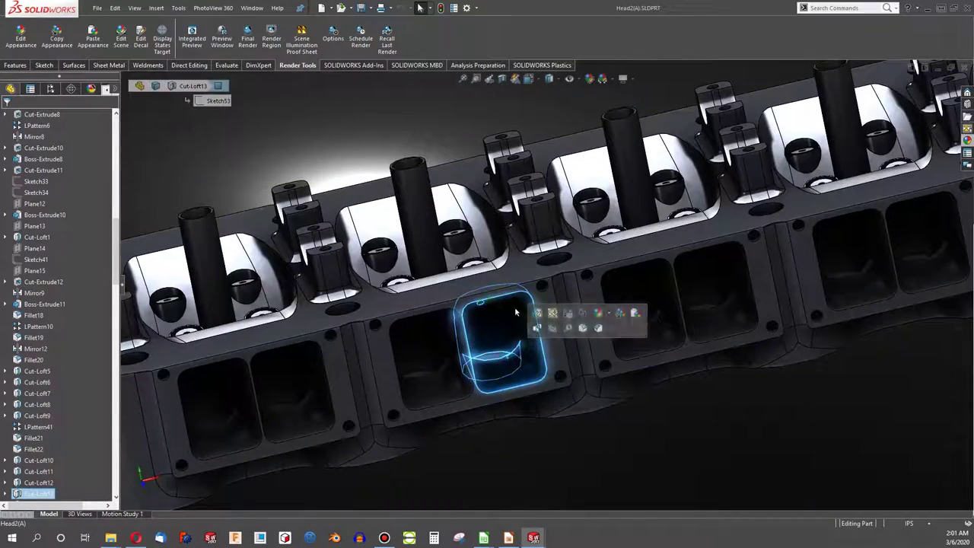
scroll(502, 327, up, 5)
middle_drag(505, 326, 631, 300)
scroll(685, 293, down, 3)
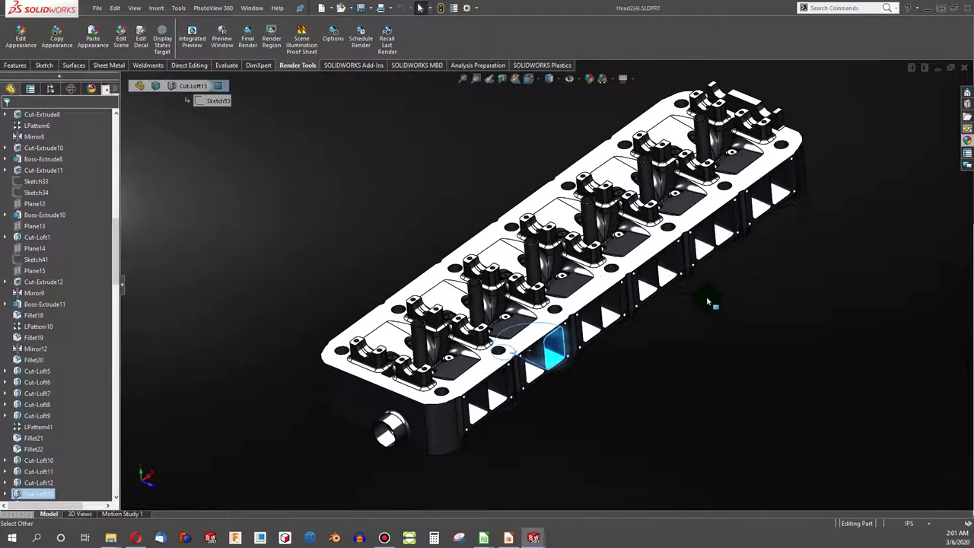
click(702, 288)
scroll(669, 300, up, 3)
scroll(656, 252, down, 3)
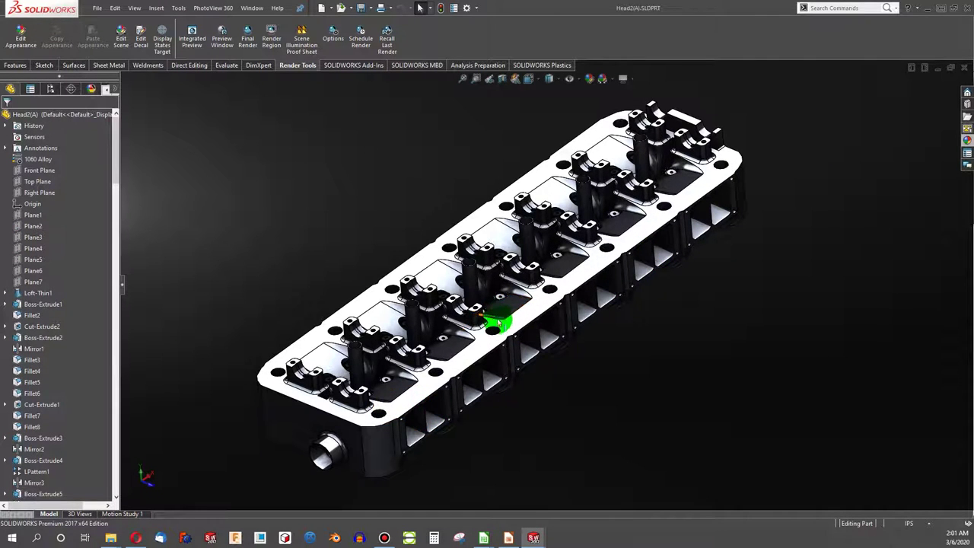
middle_drag(528, 352, 505, 348)
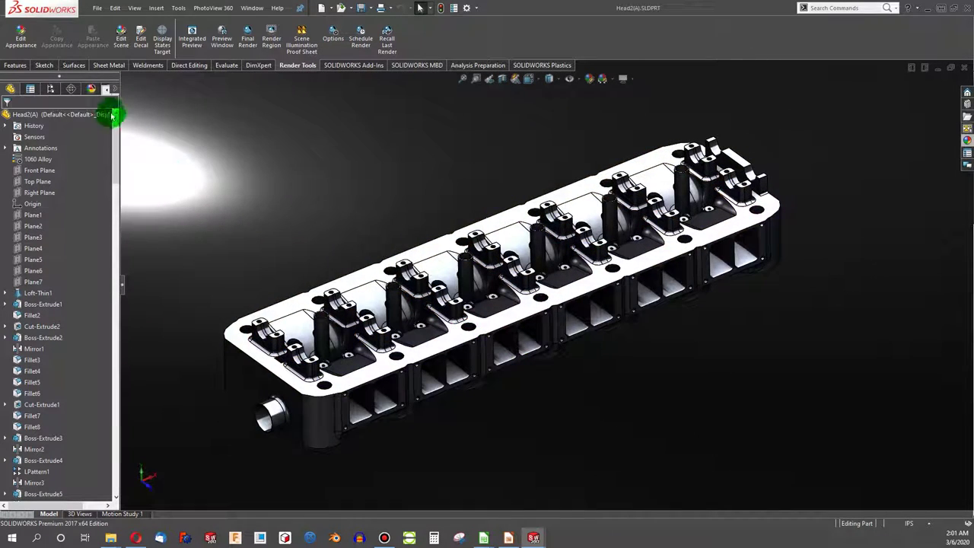
Run Performance Evaluation on Head2(A): 47.36 s total rebuild, Fillet35 slowest
click(222, 67)
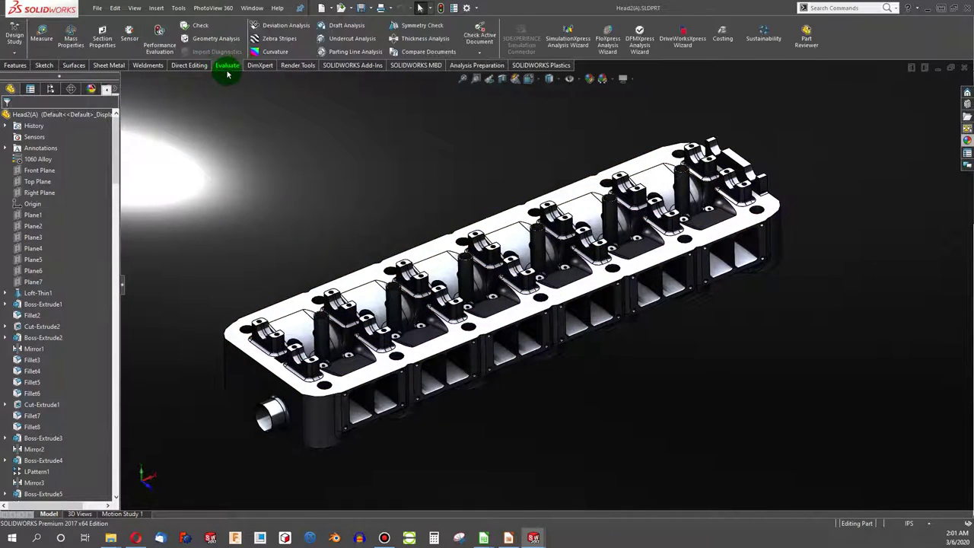
click(162, 34)
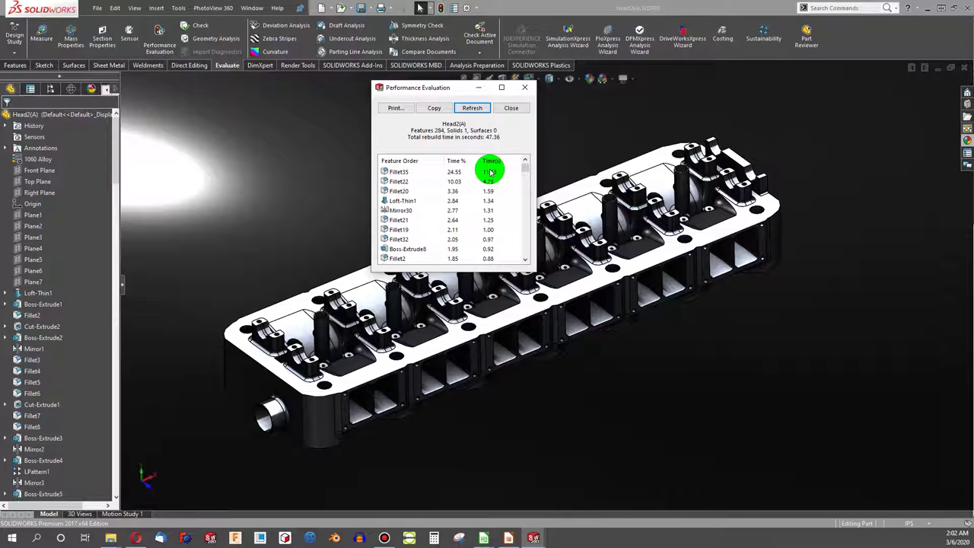
click(511, 107)
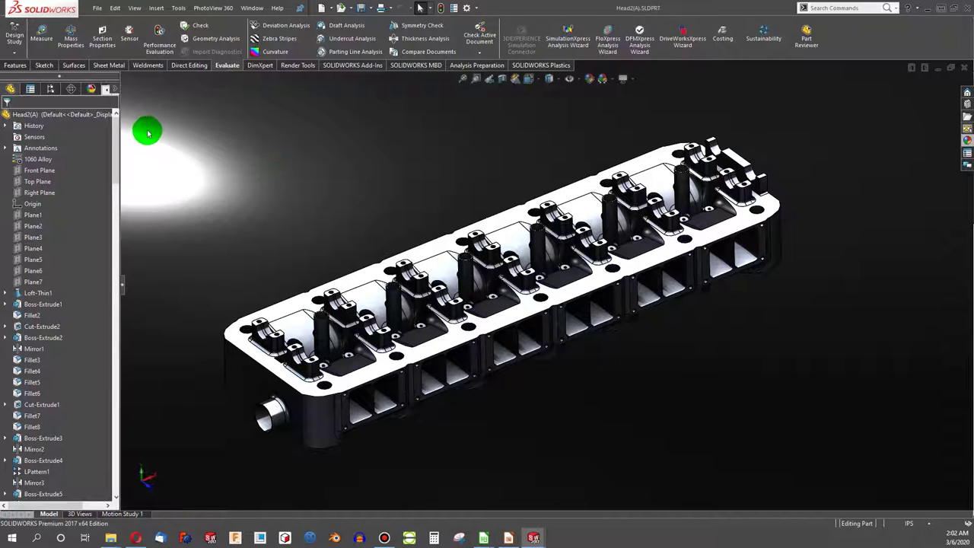
Add a new Head2(A) configuration named 'Performance Optimized'
click(47, 90)
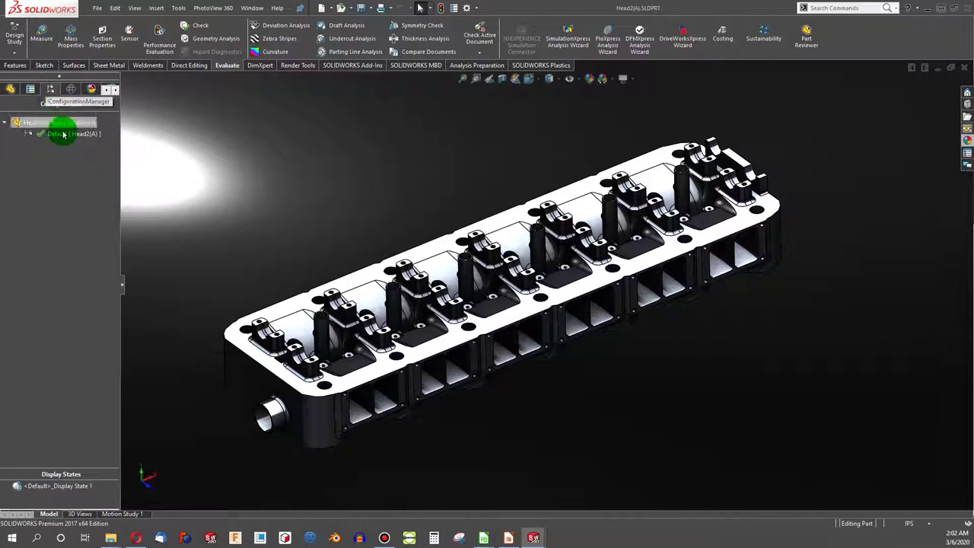
right_click(62, 135)
right_click(52, 123)
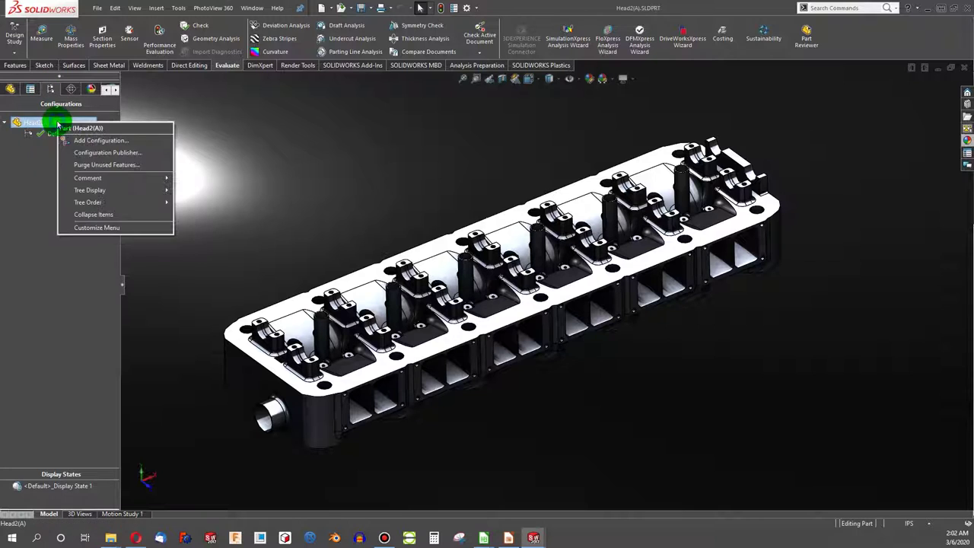
click(108, 143)
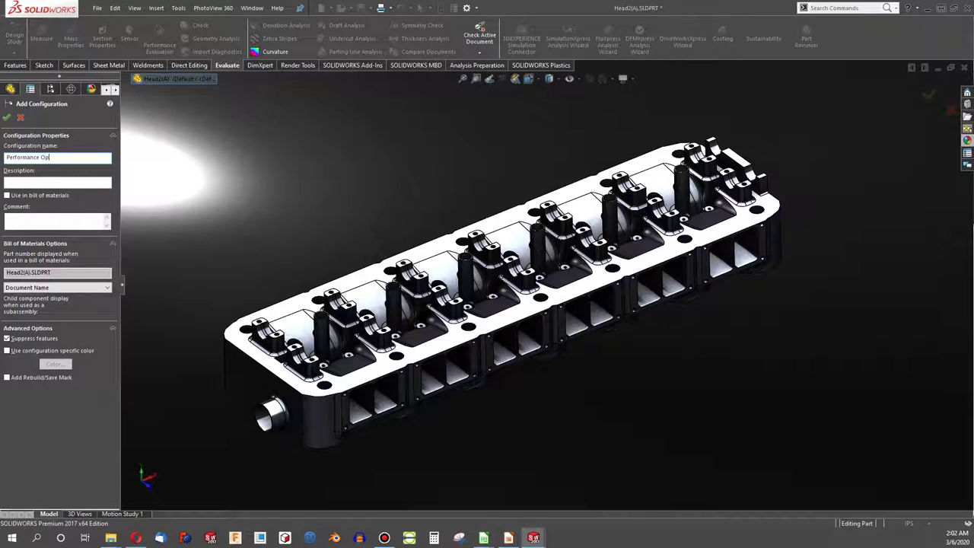
click(15, 117)
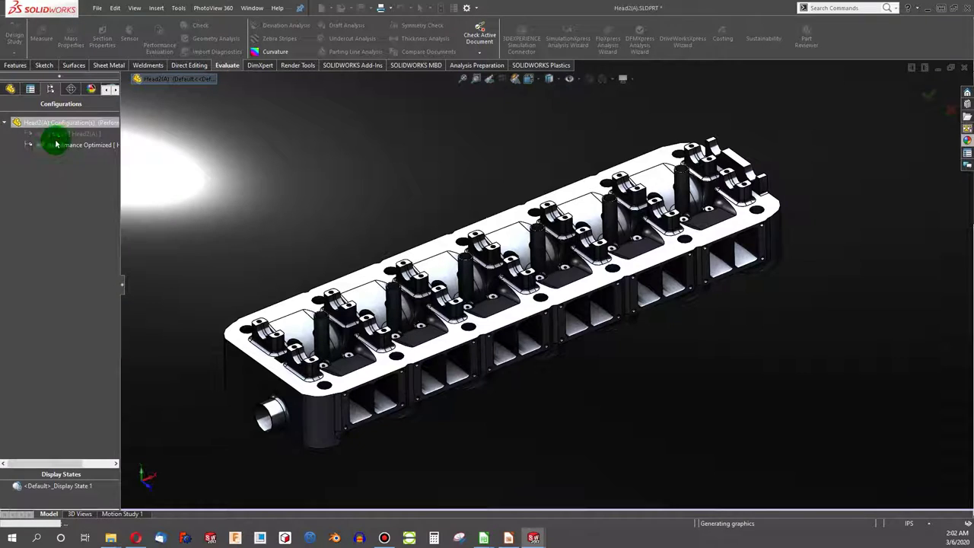
Filter the feature tree for 35 and suppress Fillet35 in Performance Optimized
click(10, 89)
text(35)
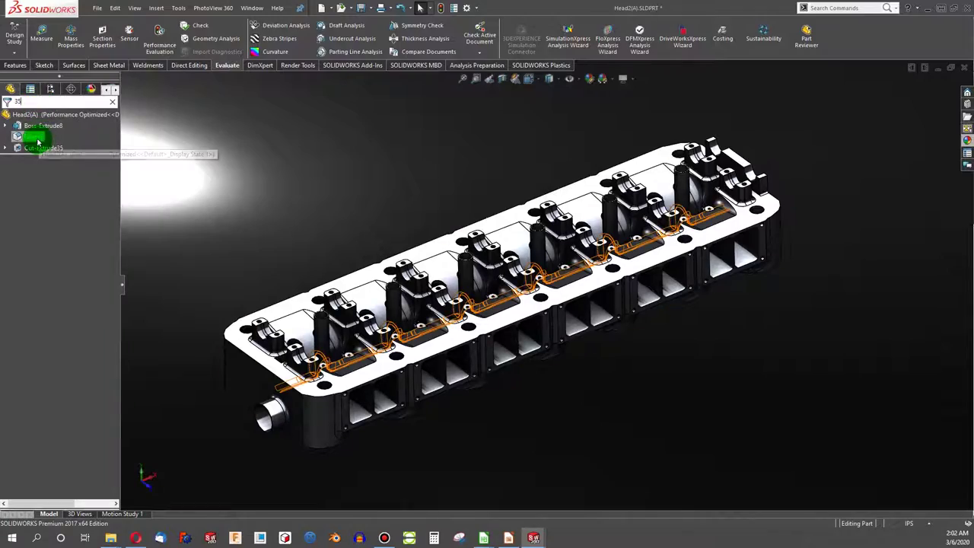
right_click(35, 137)
middle_drag(153, 174, 220, 270)
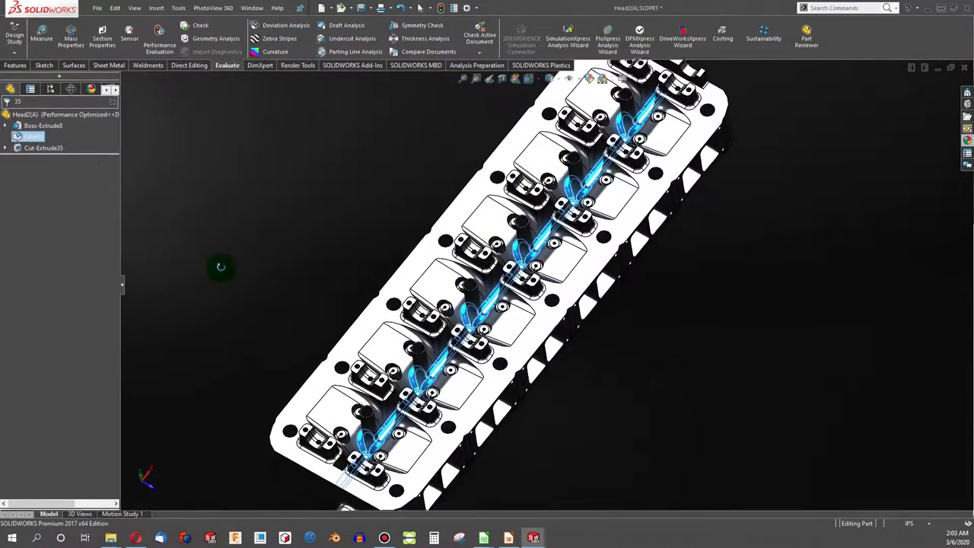
right_click(27, 139)
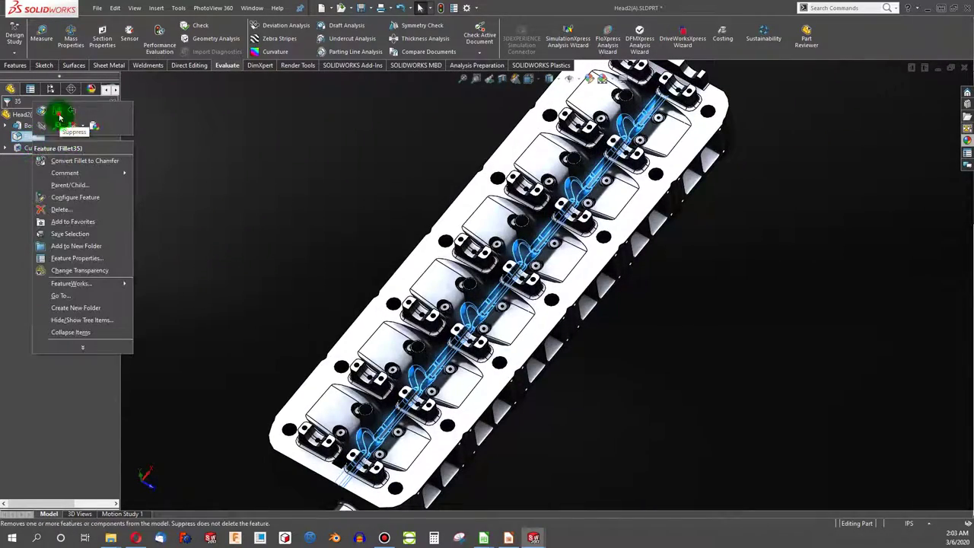
click(227, 165)
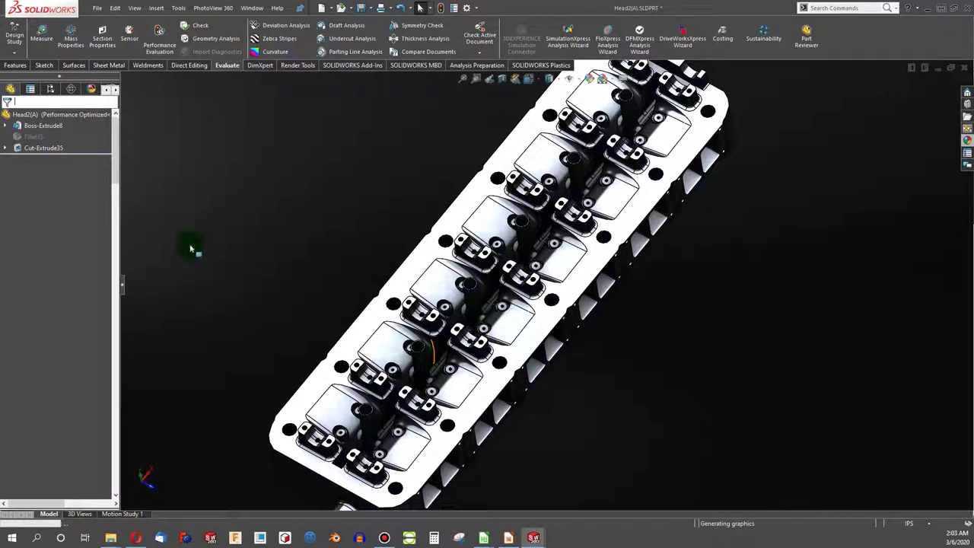
Compare configurations by showing Default, then Performance Optimized, in the ConfigurationManager
click(51, 89)
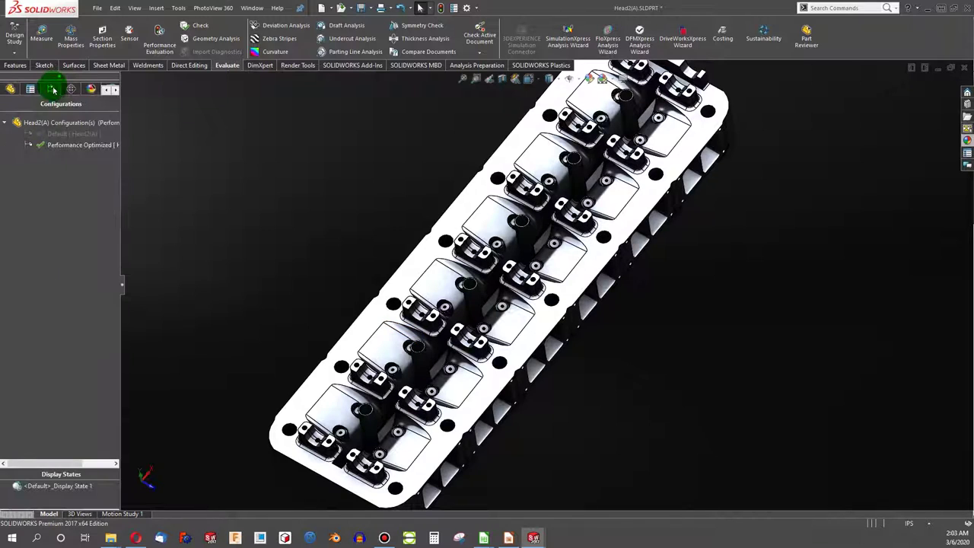
right_click(70, 135)
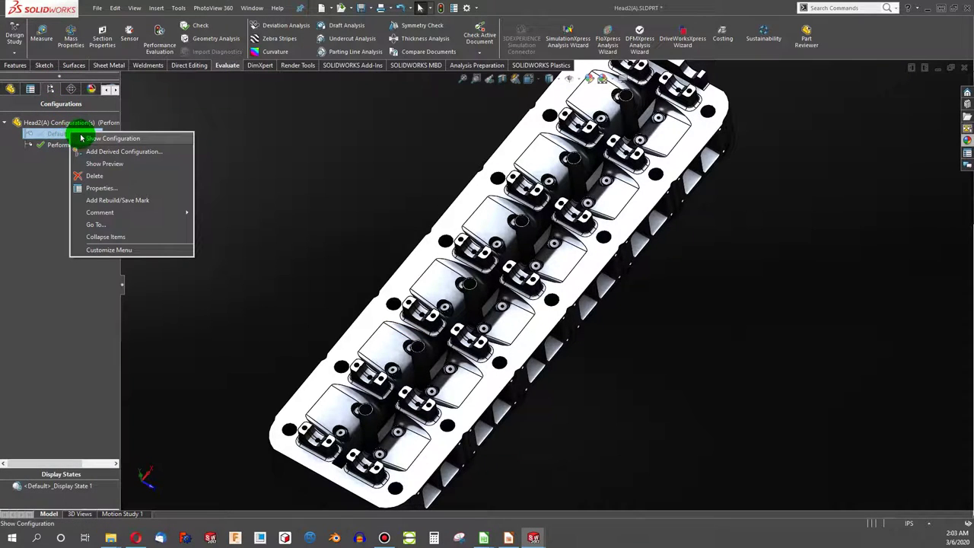
click(102, 139)
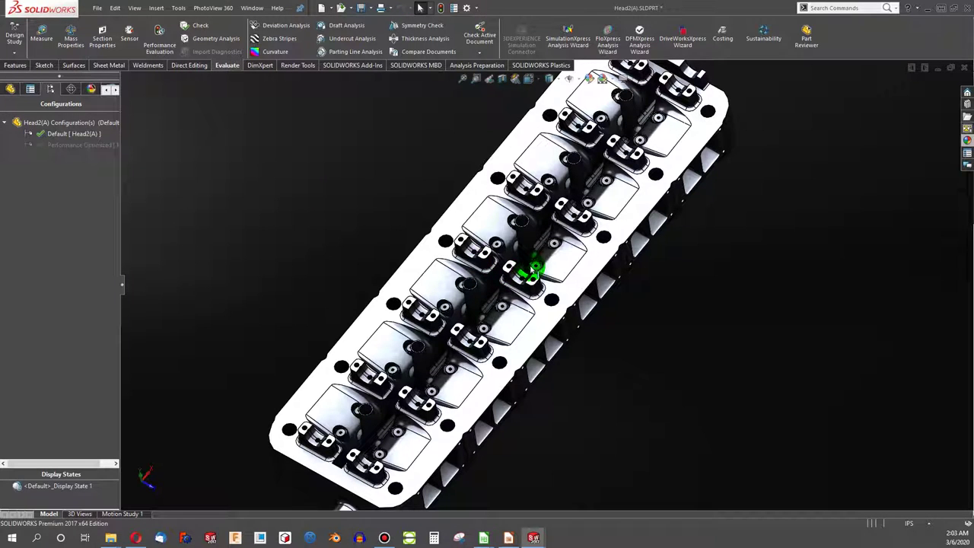
right_click(66, 145)
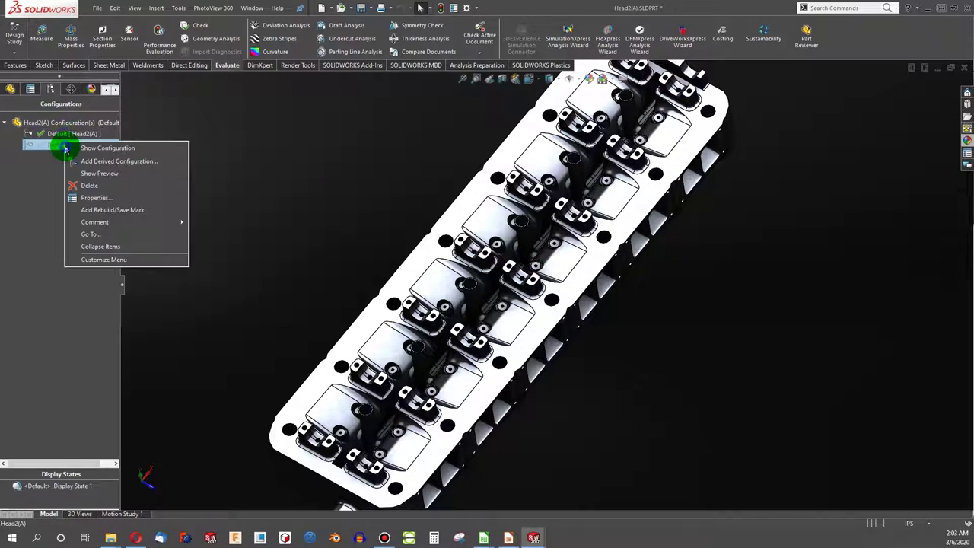
click(114, 151)
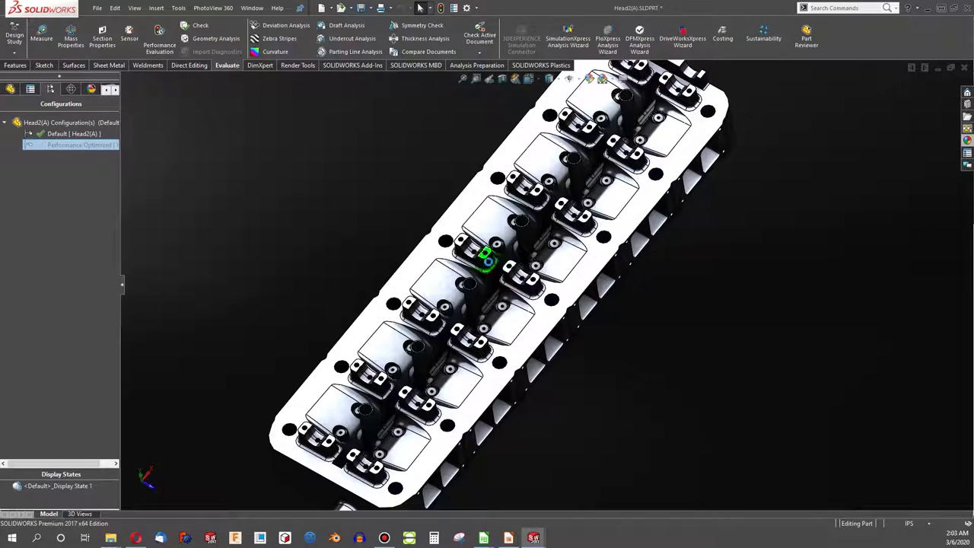
Re-measure Head2(A) rebuild times: now 33.39 s total, Fillet22 slowest at 4.75 s
click(10, 89)
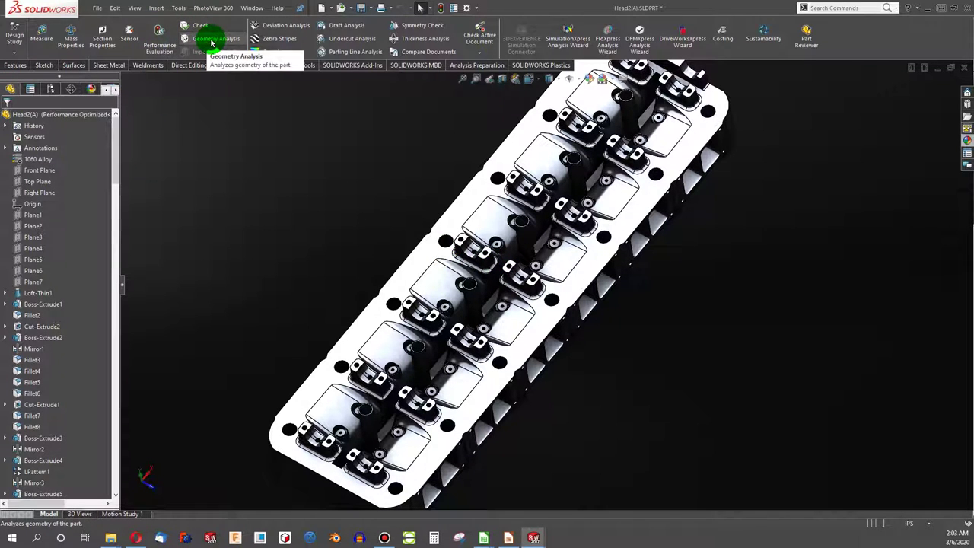
click(161, 38)
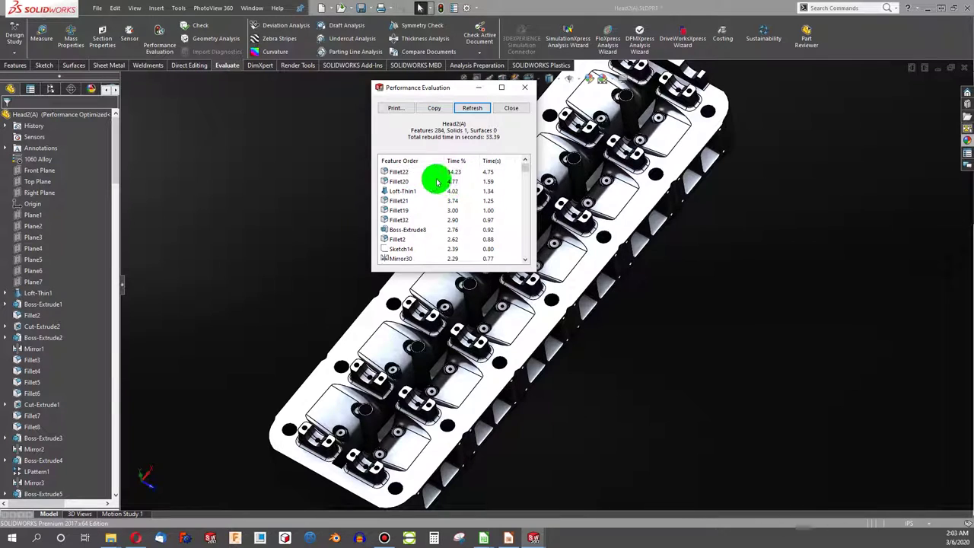
click(508, 108)
Filter the feature tree to '22', highlight Fillet22 on the model, and close Head2(A)
text(22)
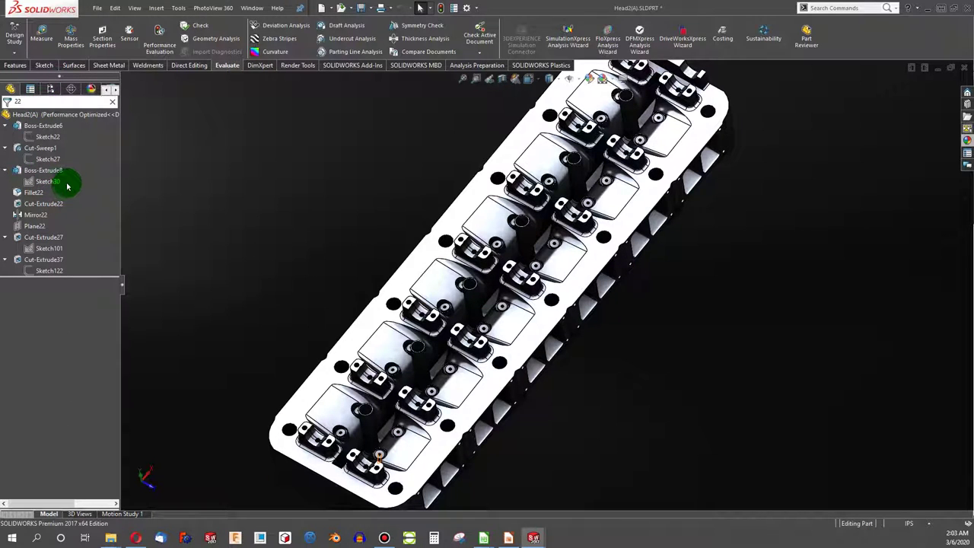
click(37, 193)
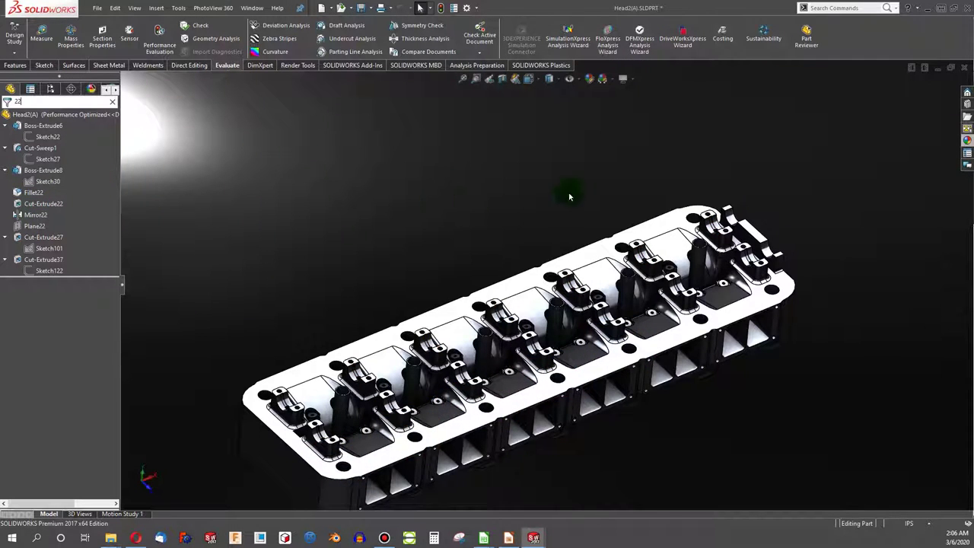
click(965, 68)
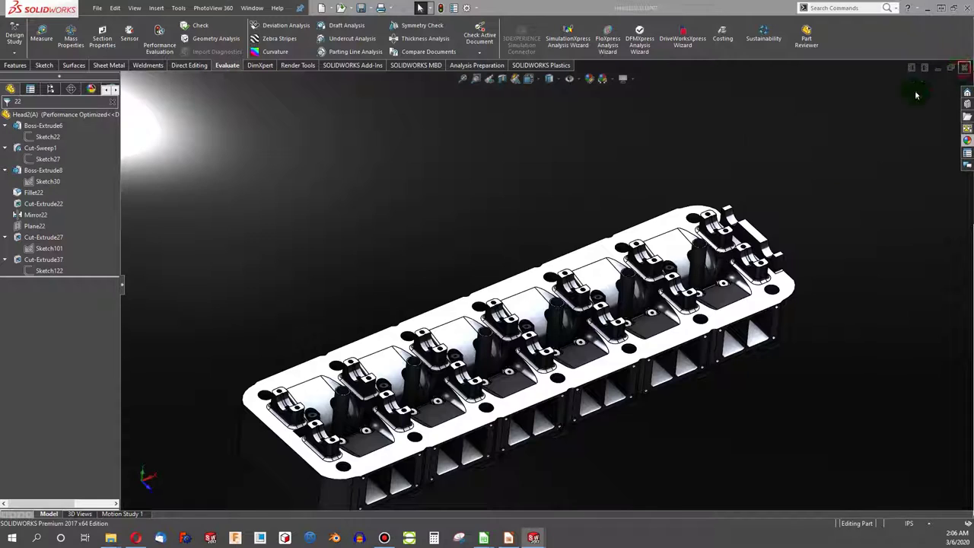
Discard Head2(A) changes, then open the 95362A105 hex head cap screw from the engine
click(480, 273)
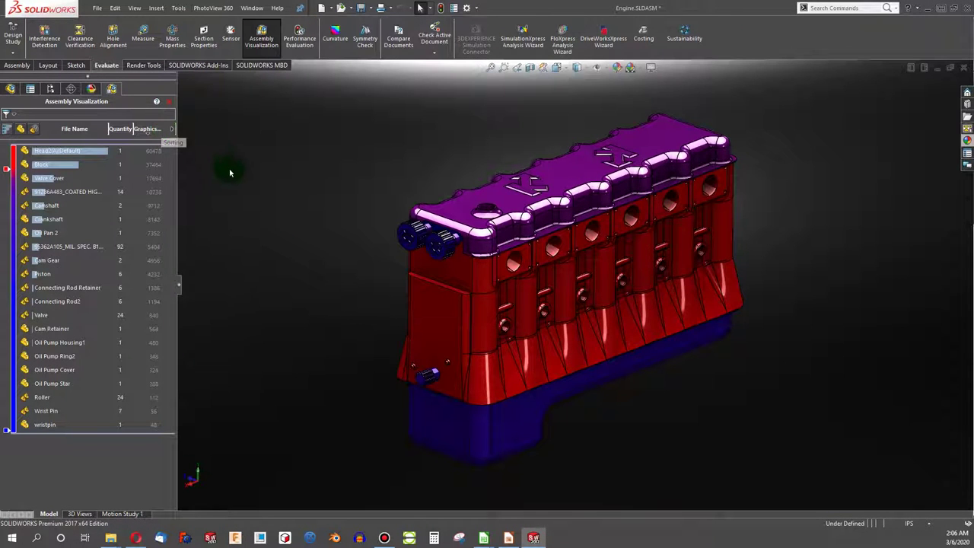
click(344, 298)
middle_drag(344, 299, 468, 330)
scroll(494, 299, down, 5)
scroll(502, 290, up, 3)
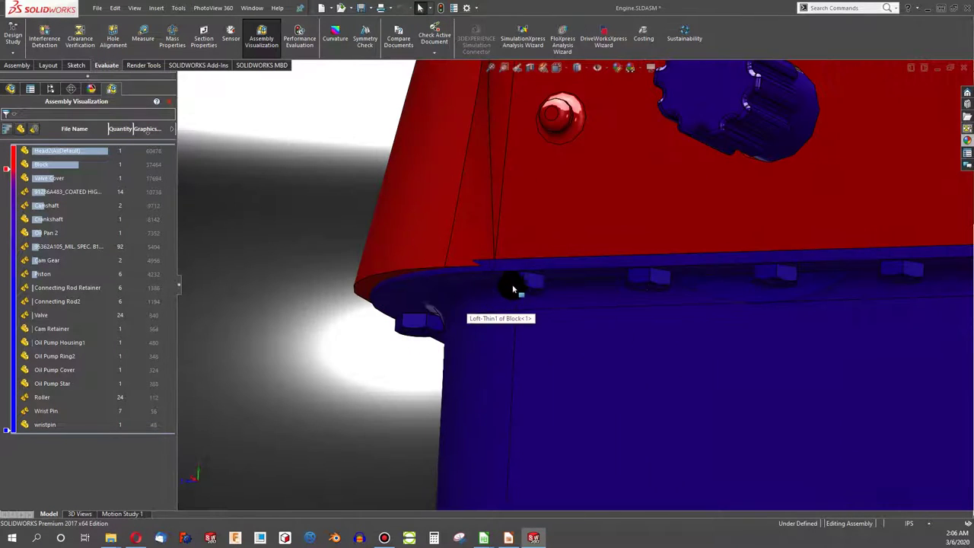
right_click(509, 279)
click(525, 181)
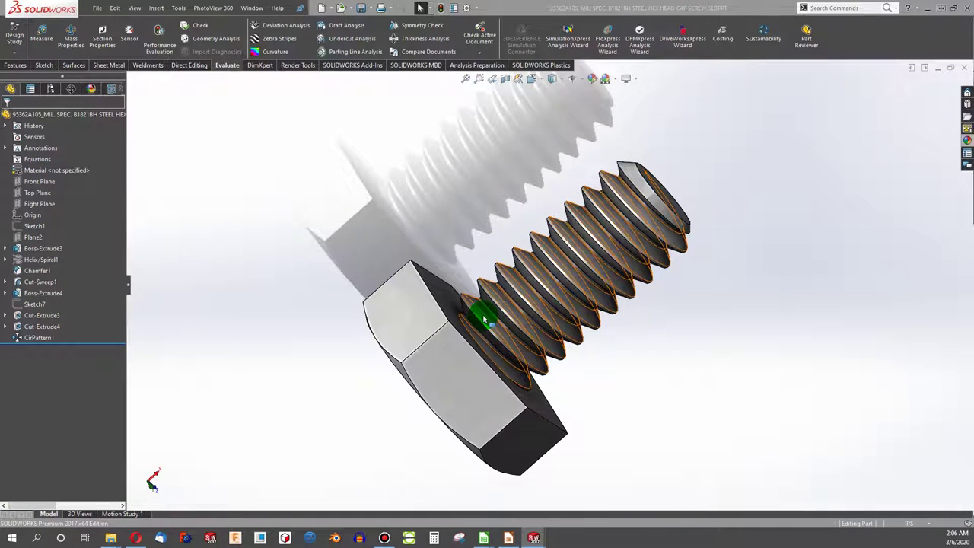
Activate the cap screw's Graphics Optimized configuration
click(50, 89)
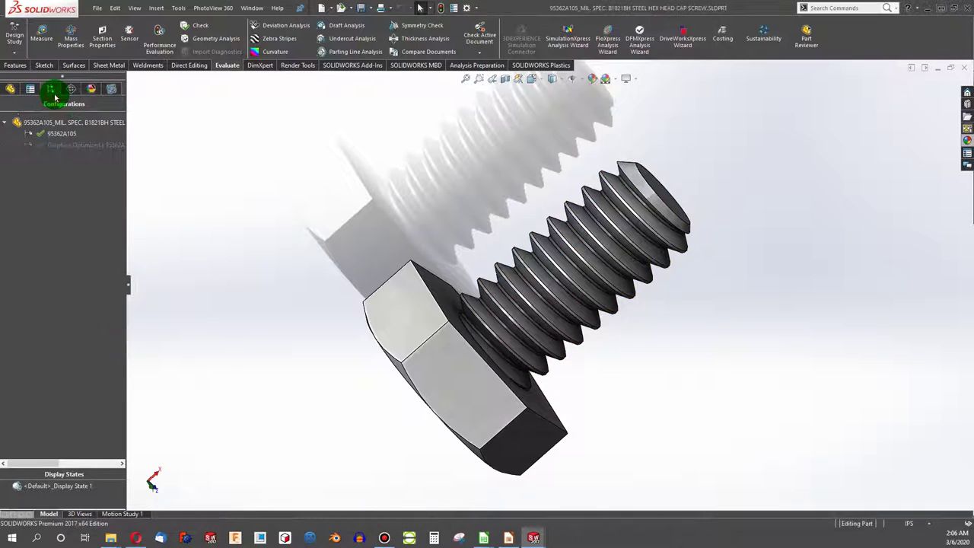
right_click(64, 151)
click(110, 157)
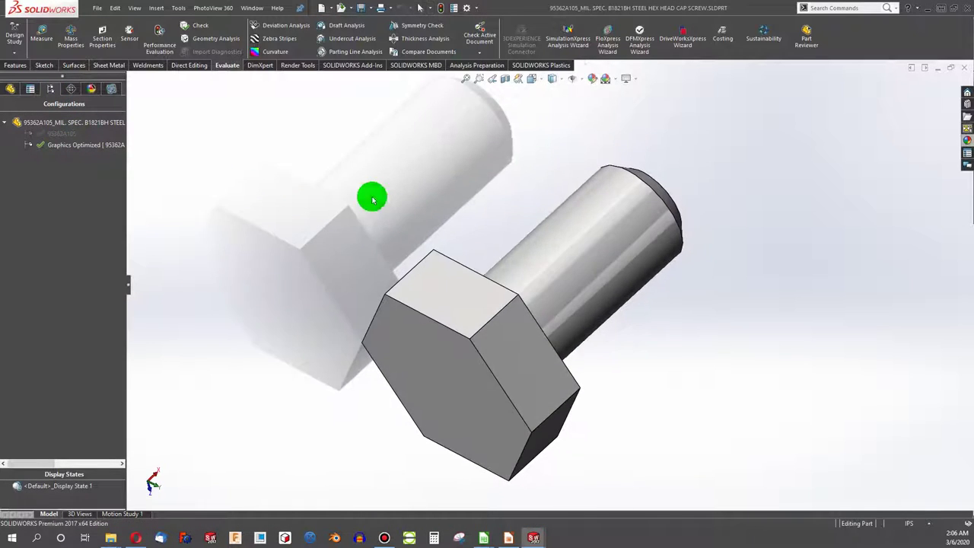
Confirm Cut-Sweep1 and Cut-Extrude3 are suppressed, view the plain shank, and return to Engine.SLDASM
click(11, 89)
click(28, 283)
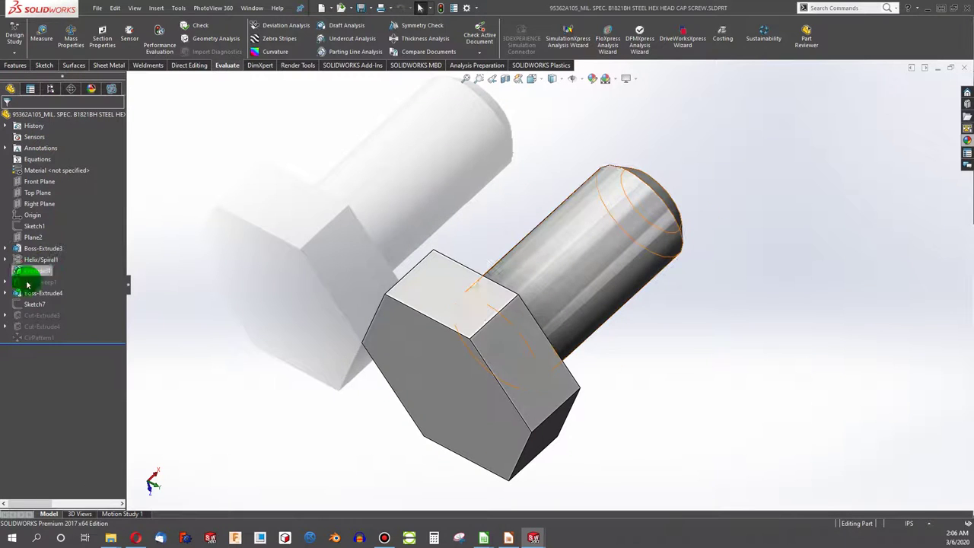
right_click(27, 283)
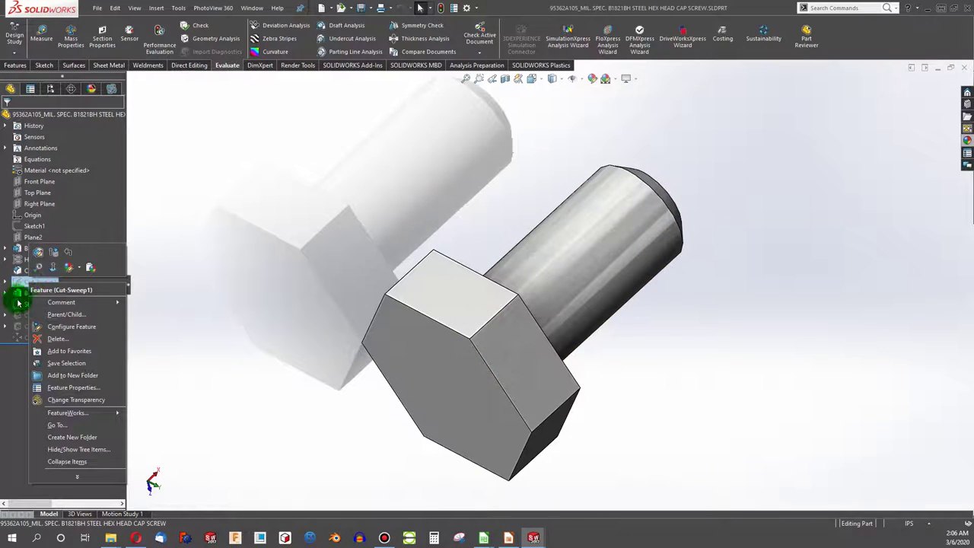
click(18, 316)
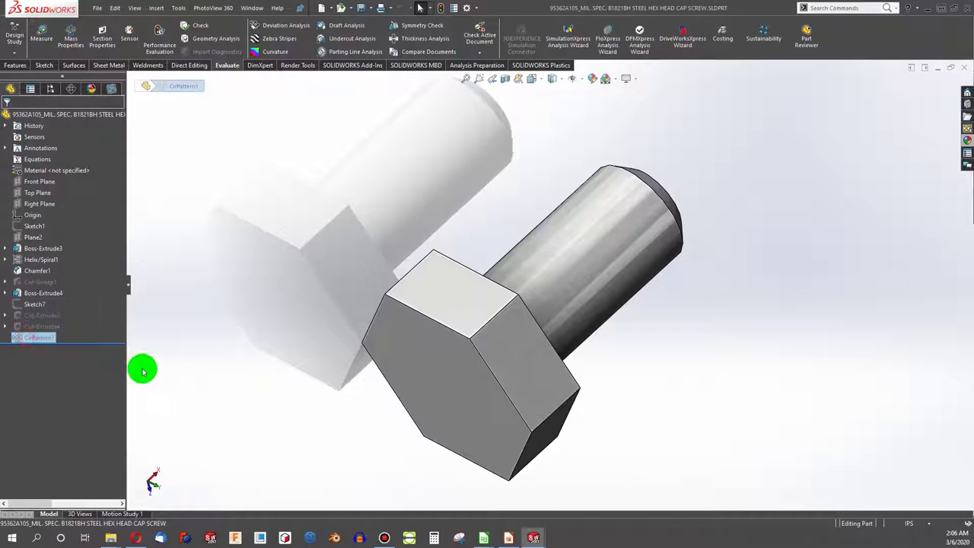
click(199, 376)
middle_drag(466, 305, 510, 228)
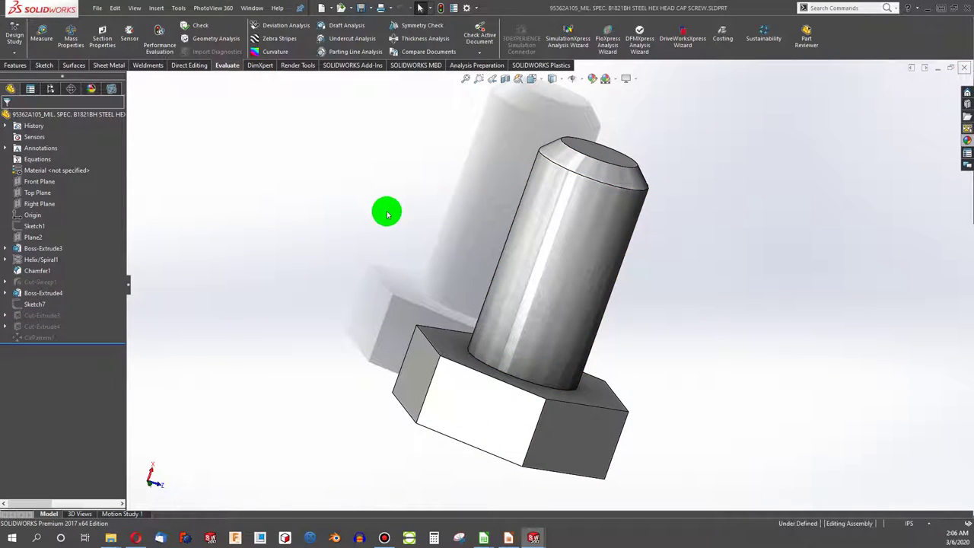
key(ctrl+Tab)
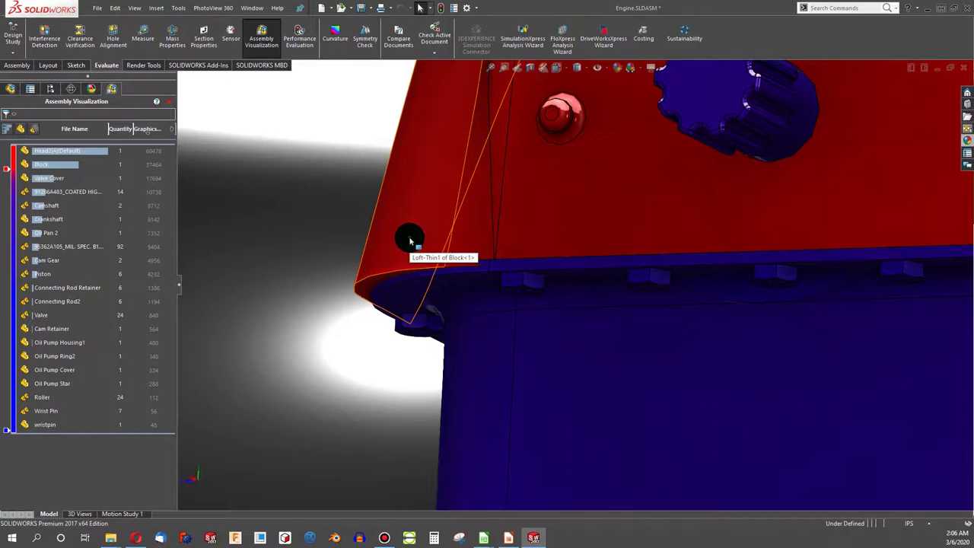
scroll(412, 240, up, 6)
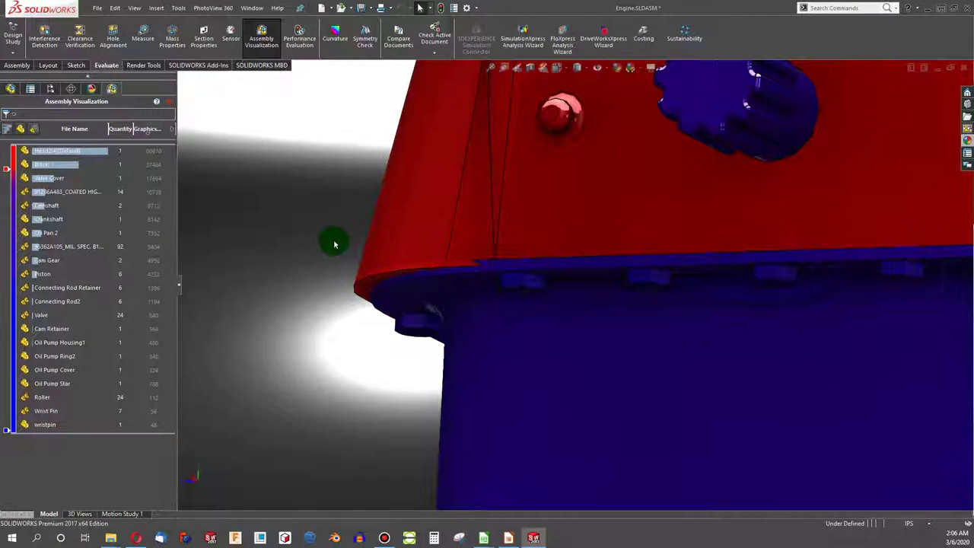
middle_drag(496, 252, 637, 313)
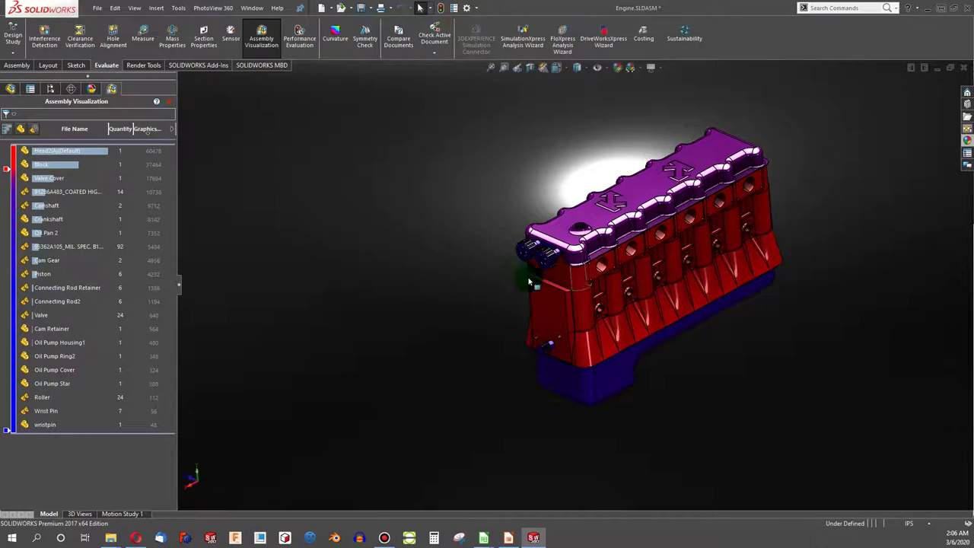
scroll(680, 331, down, 3)
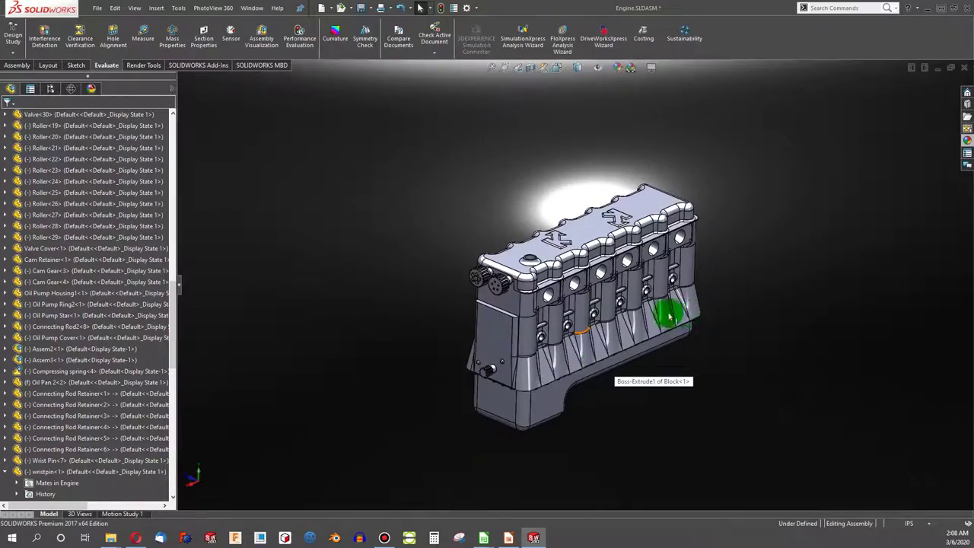
scroll(670, 315, down, 2)
mouse_move(586, 310)
middle_down()
mouse_move(509, 246)
mouse_move(485, 300)
mouse_move(415, 333)
mouse_move(294, 352)
mouse_move(337, 326)
mouse_move(333, 384)
mouse_move(518, 261)
mouse_move(583, 196)
mouse_move(642, 213)
mouse_move(608, 253)
mouse_move(539, 239)
mouse_move(559, 289)
mouse_move(515, 282)
middle_up()
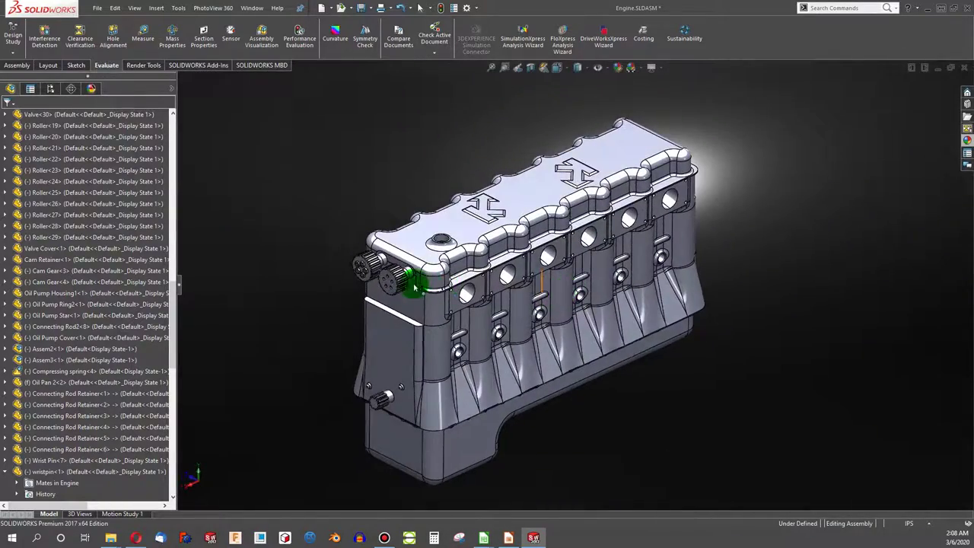
scroll(416, 288, down, 5)
scroll(452, 288, up, 2)
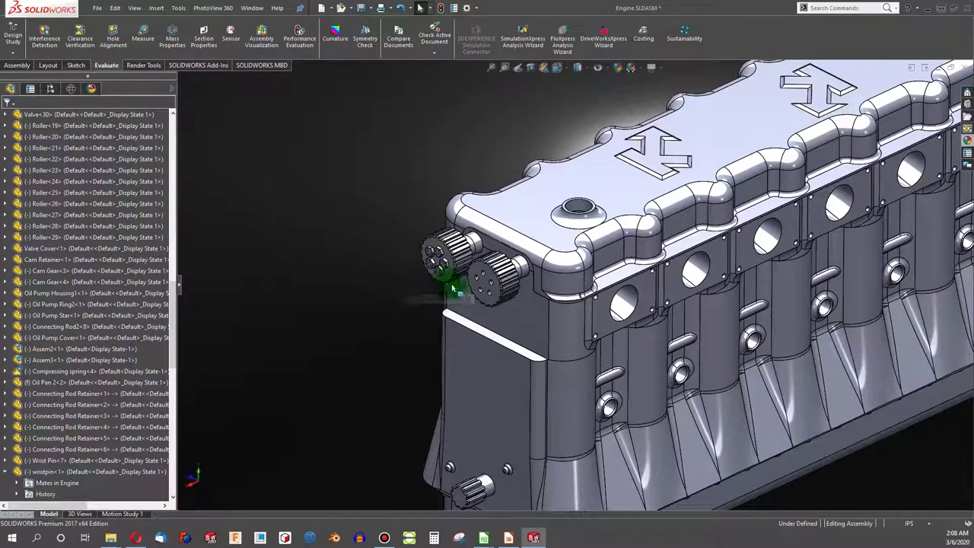
scroll(453, 287, up, 3)
scroll(571, 337, up, 1)
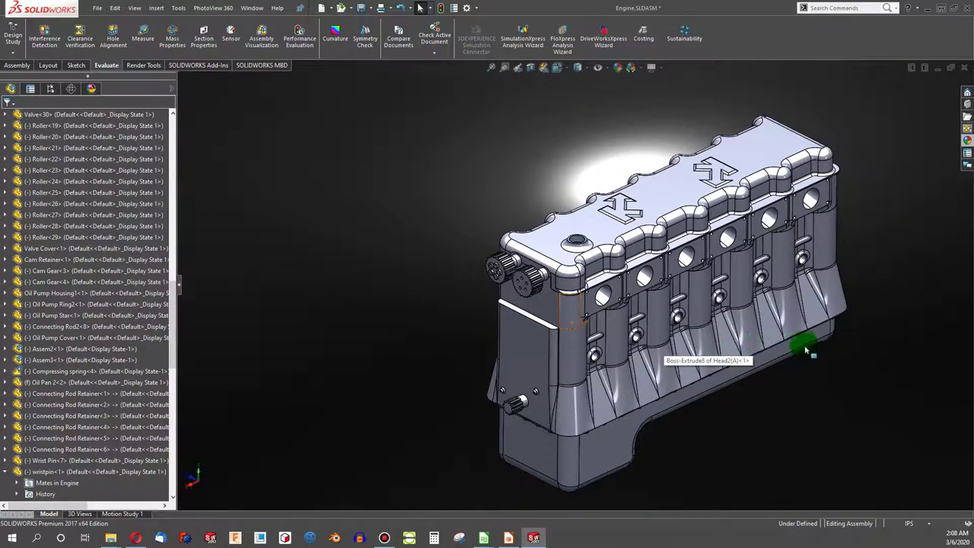
scroll(807, 349, down, 2)
scroll(797, 345, up, 1)
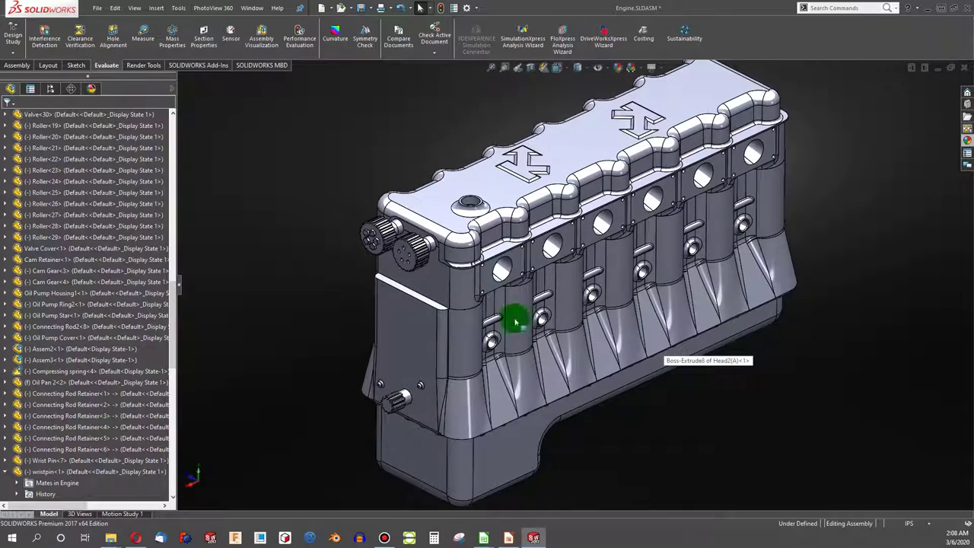
middle_drag(563, 329, 391, 279)
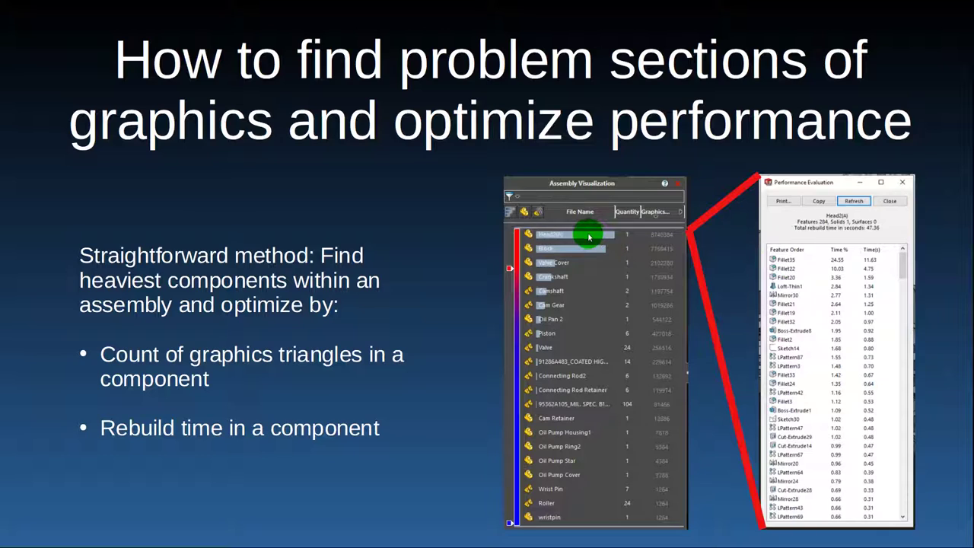
Advance through the Graphics Triangles (-40.03%) and Rebuild Time (128.99 to 72.45, -43.83%) slides
key(Right)
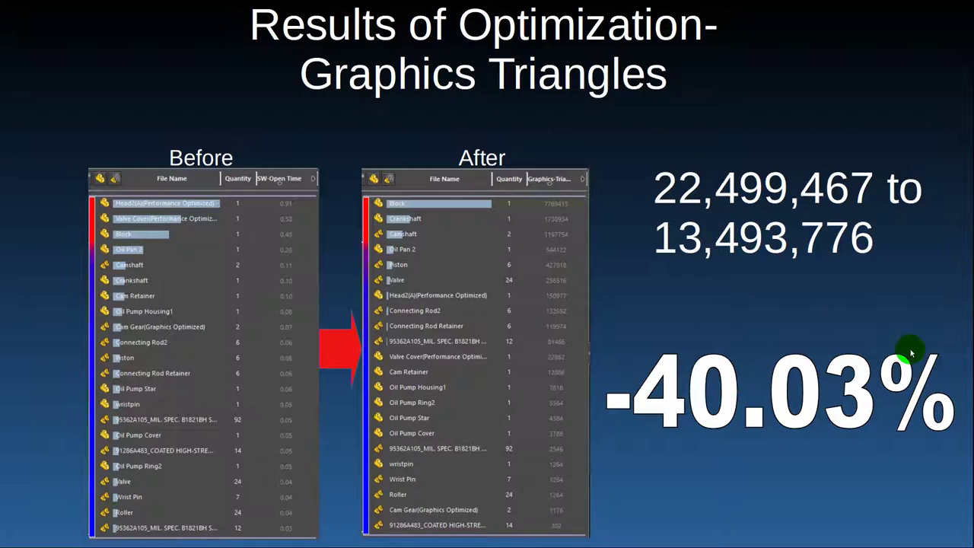
key(Right)
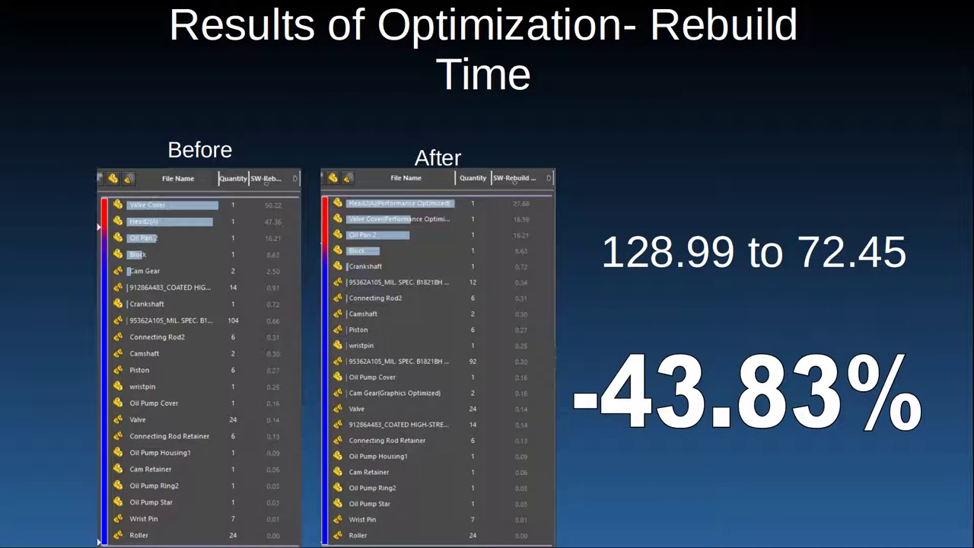